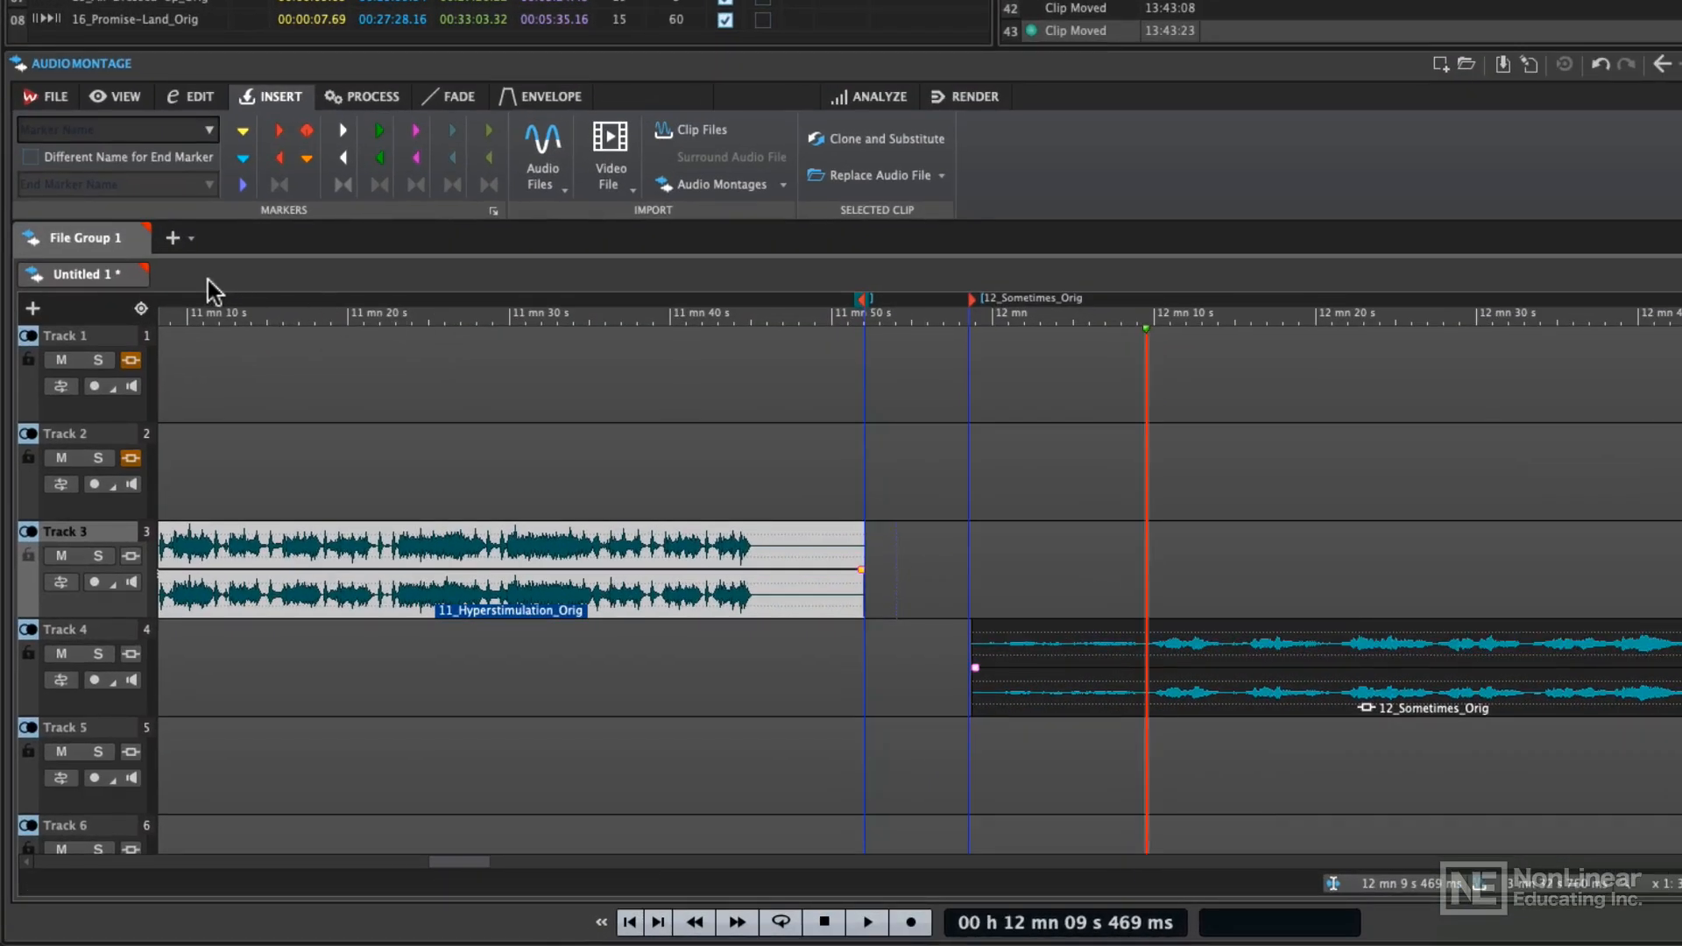
Create a custom Stereo (CD Compatible) audio montage at 44 100 Hz and insert 14_In-The-Band_Orig at the start of its track
click(56, 94)
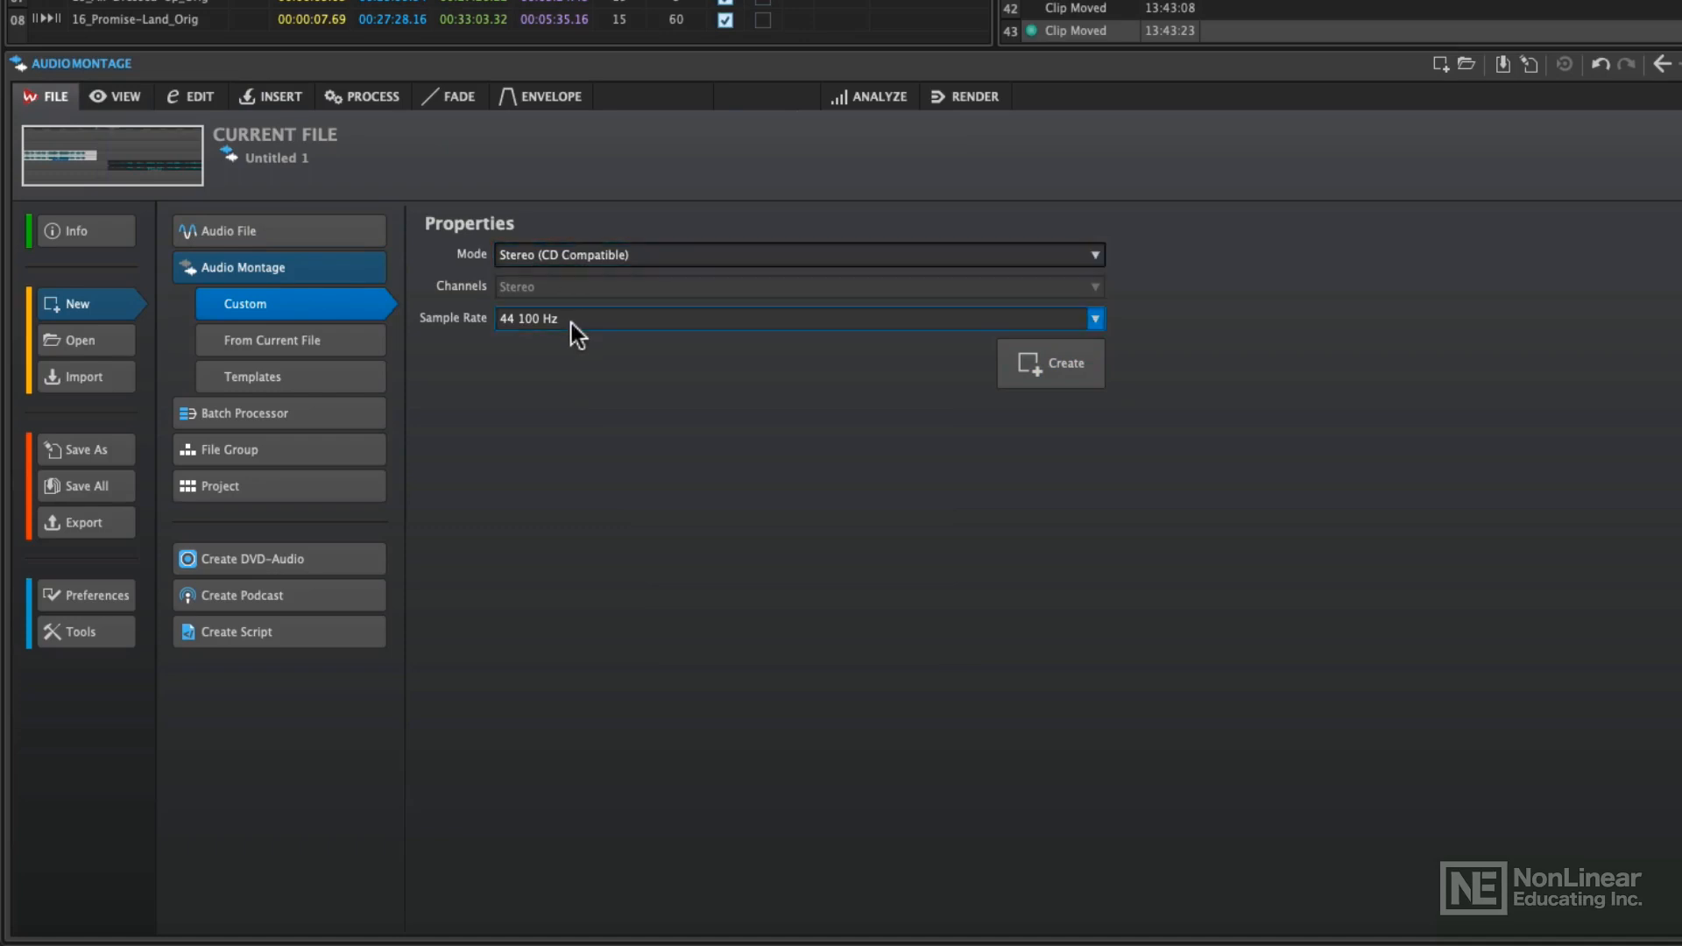
click(1049, 359)
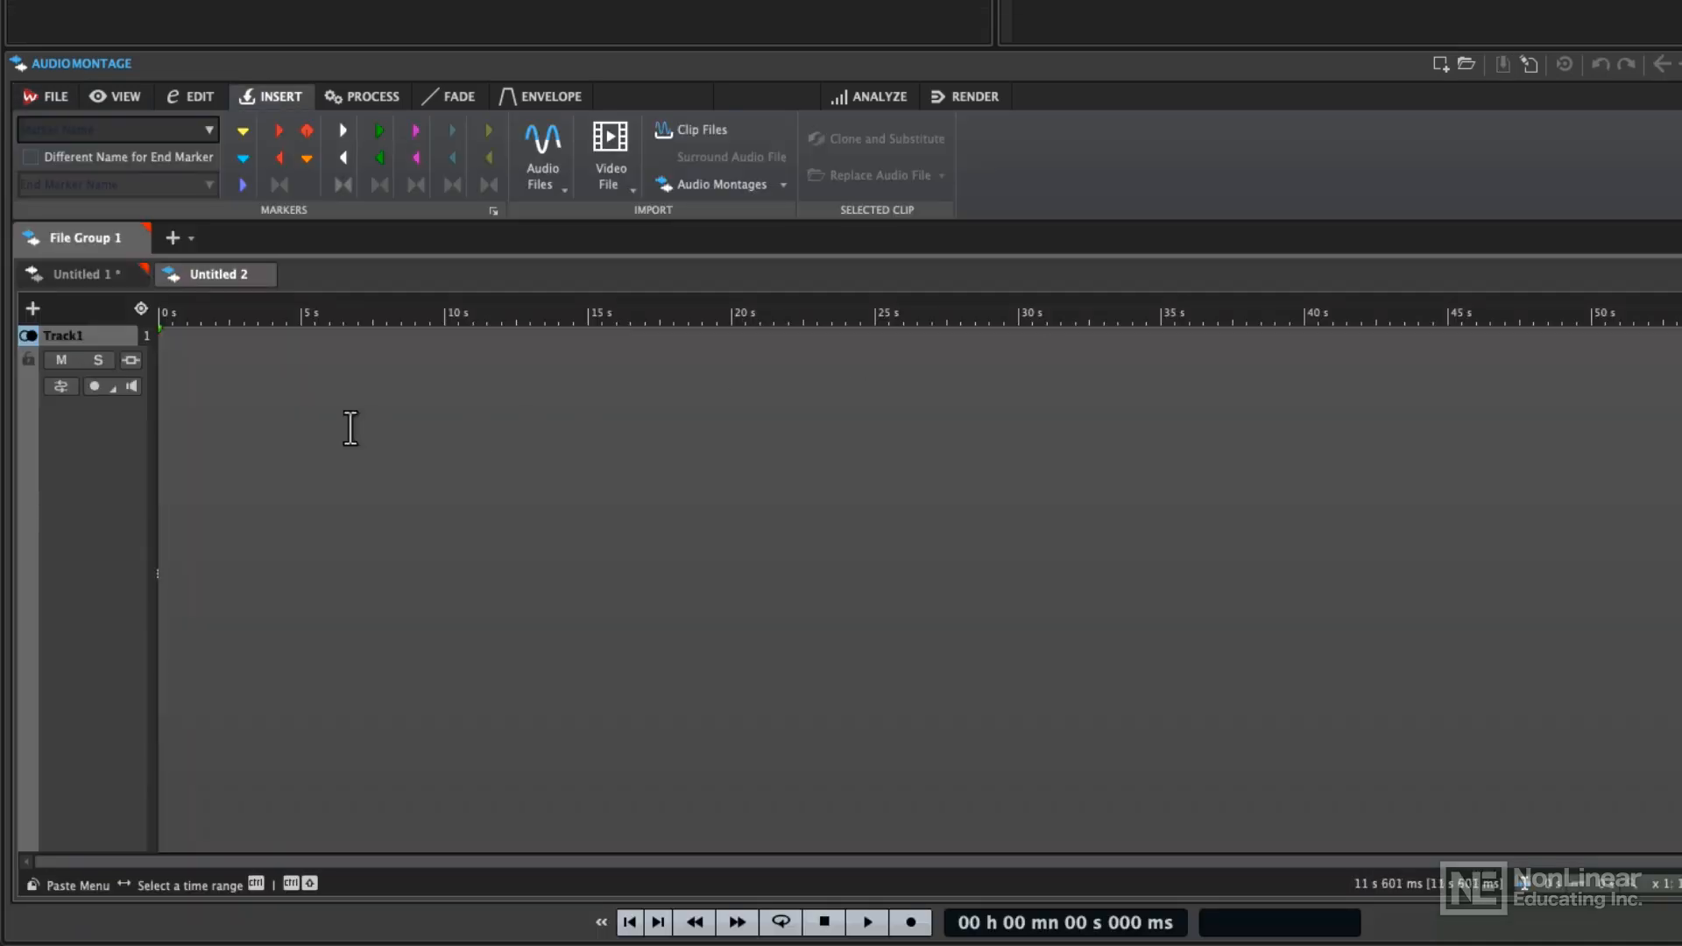
right_click(259, 428)
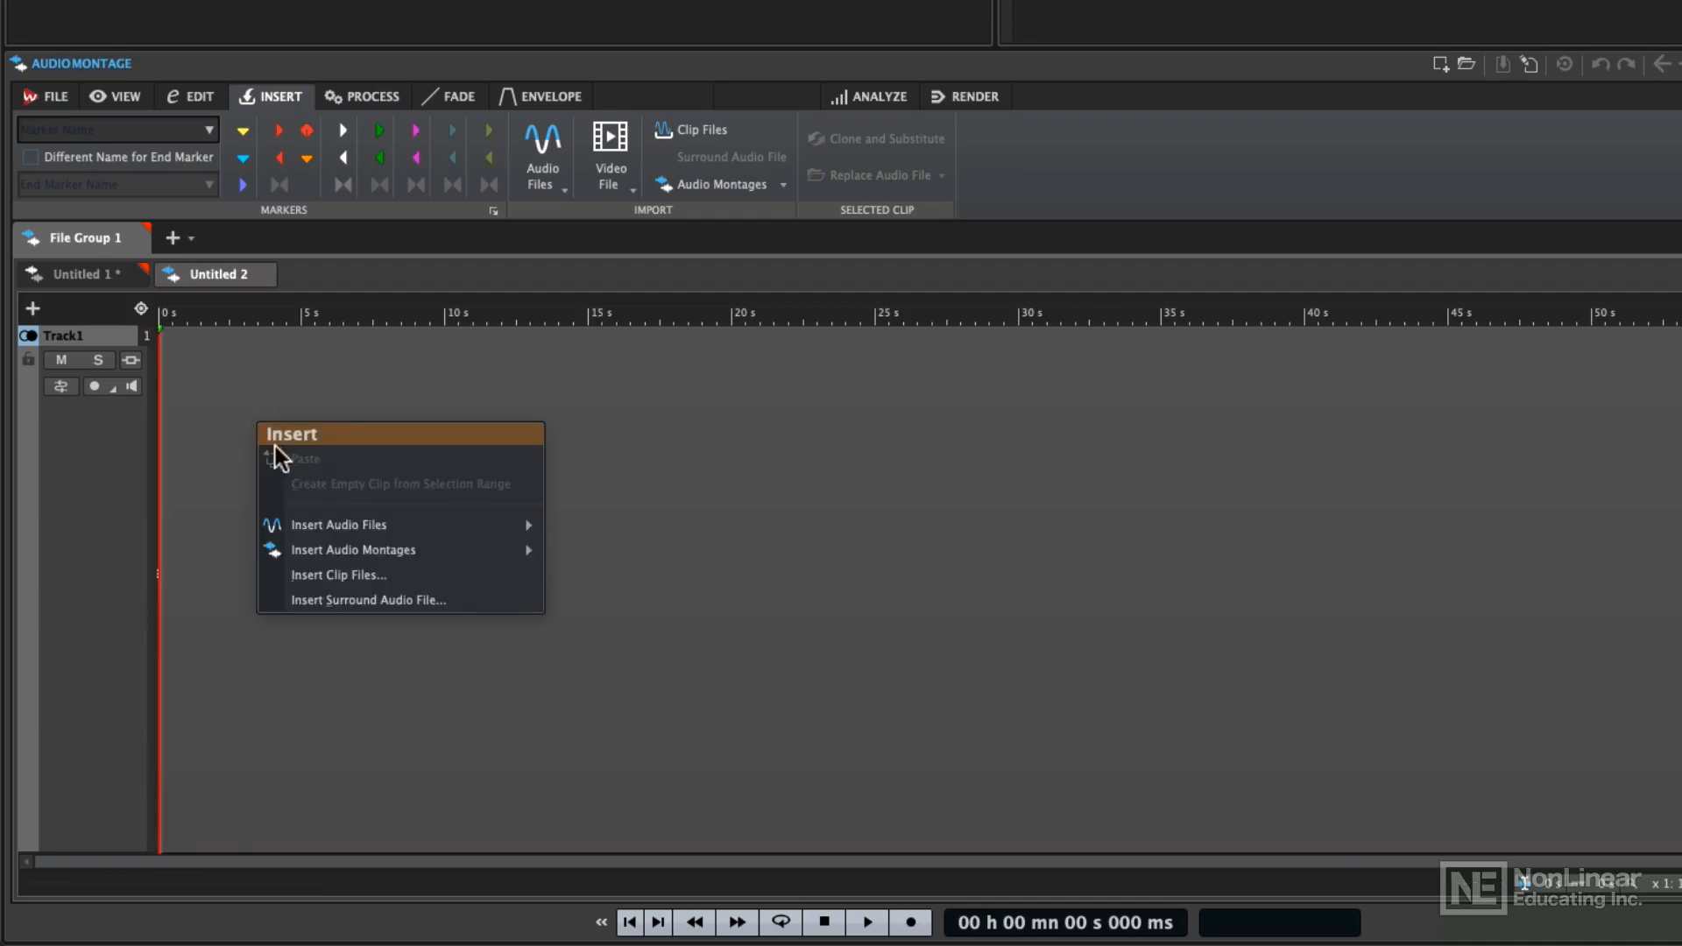
mouse_move(375, 525)
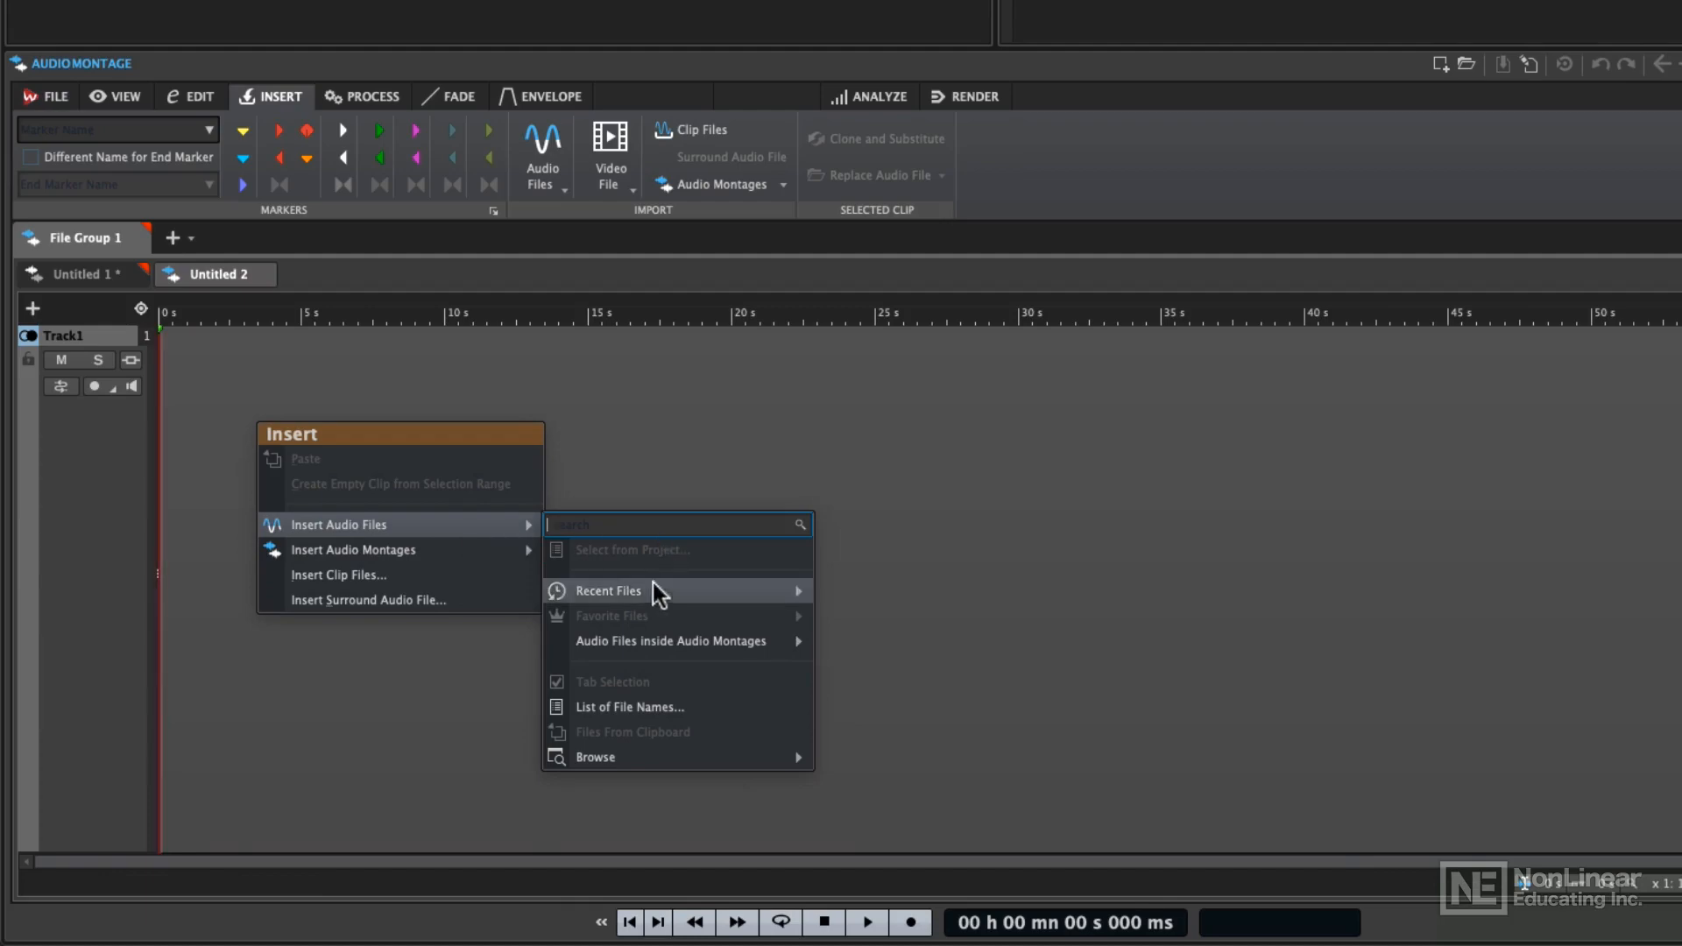
mouse_move(645, 759)
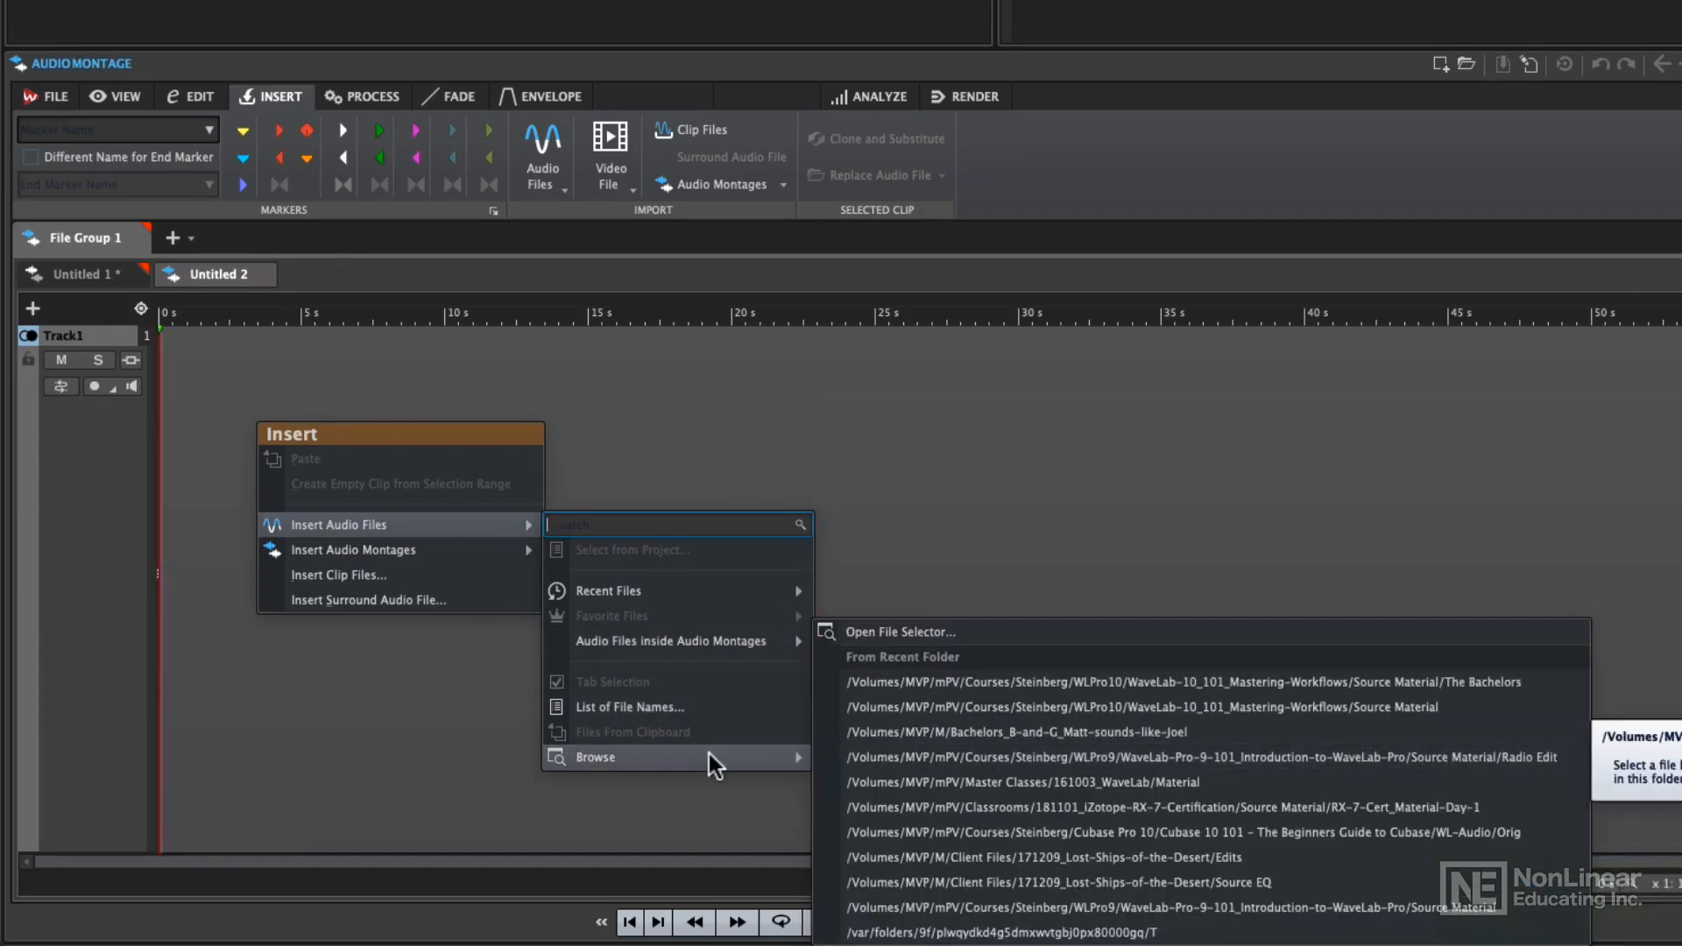
click(917, 683)
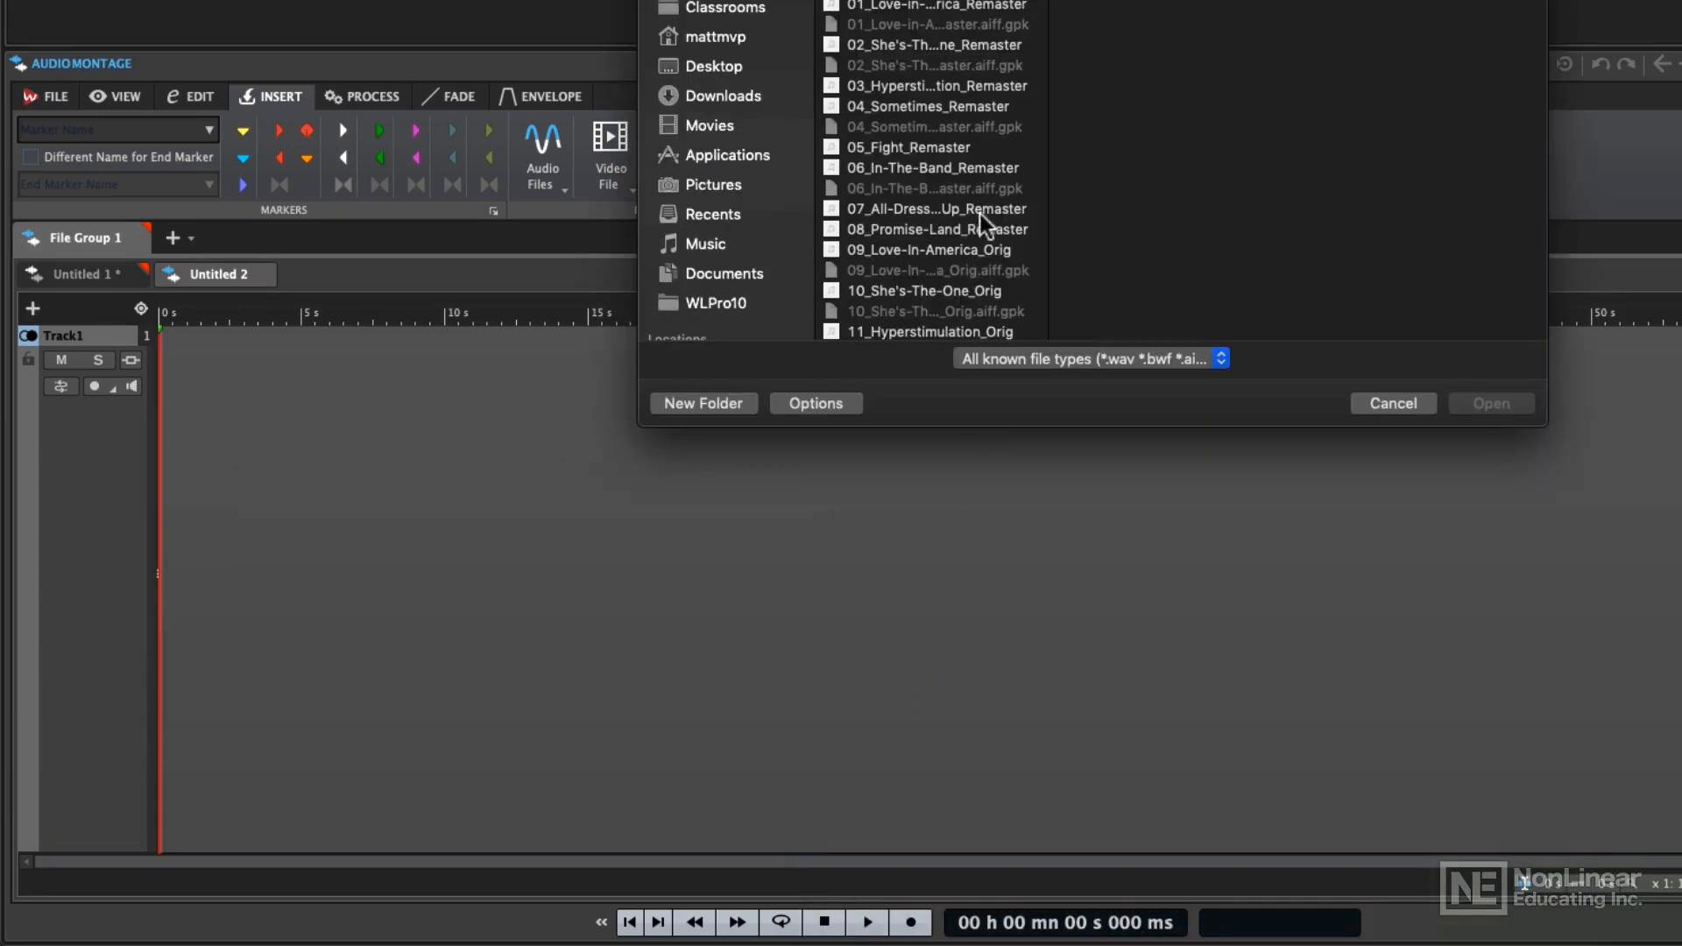
scroll(985, 194, down, 5)
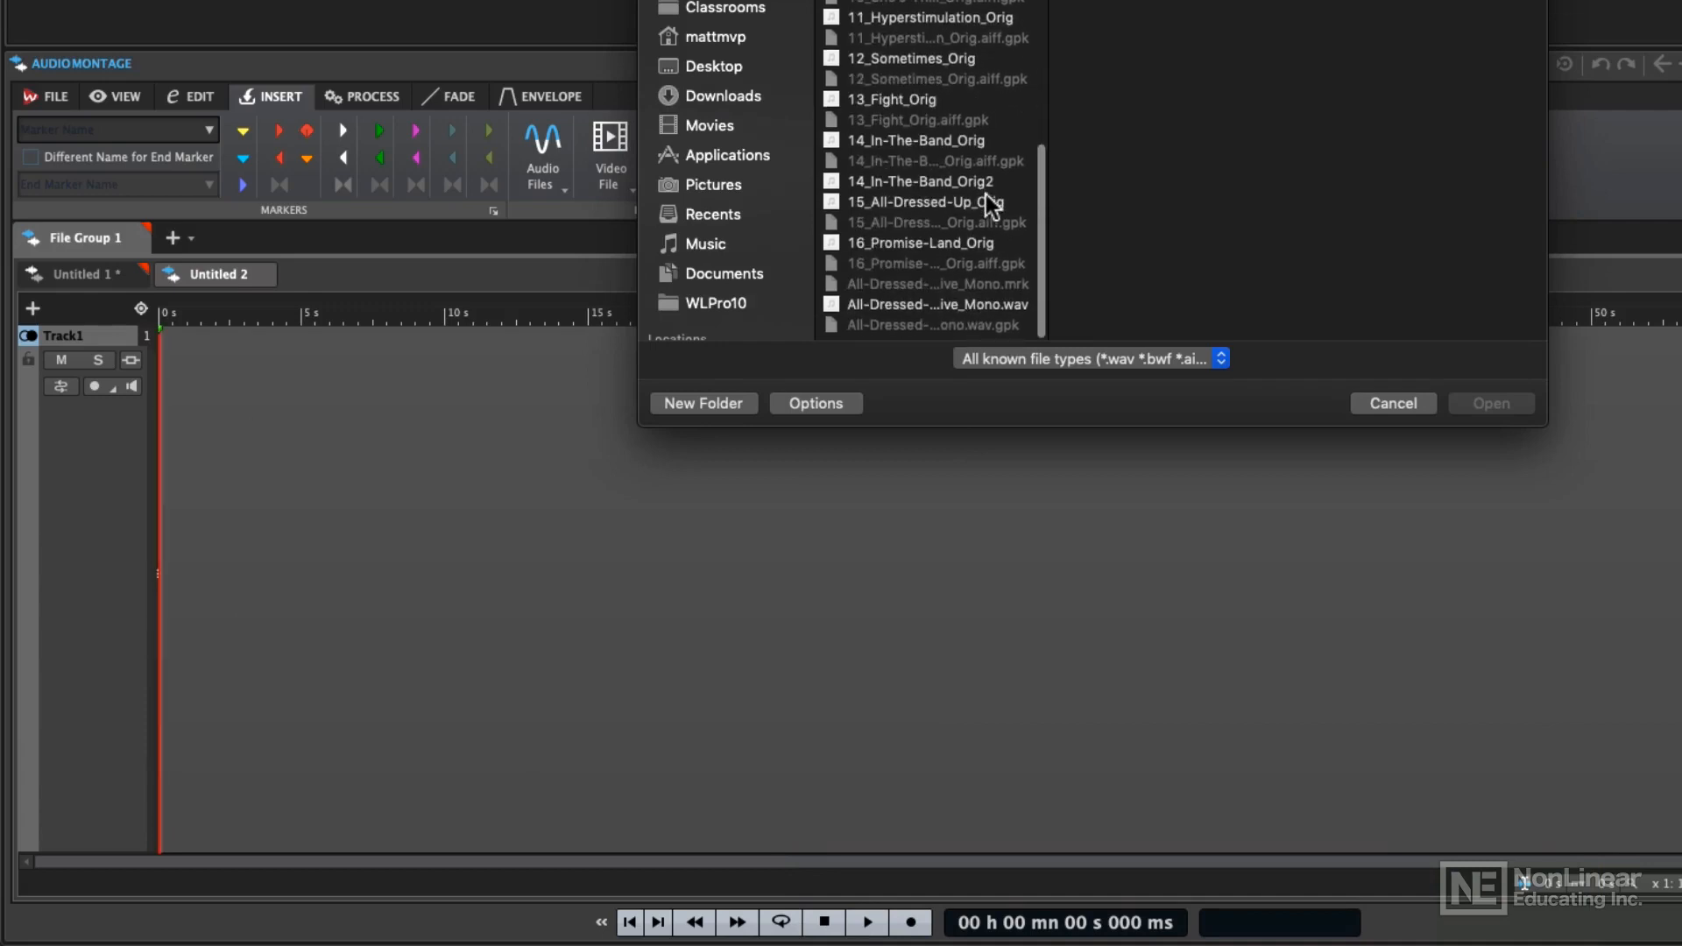
click(922, 149)
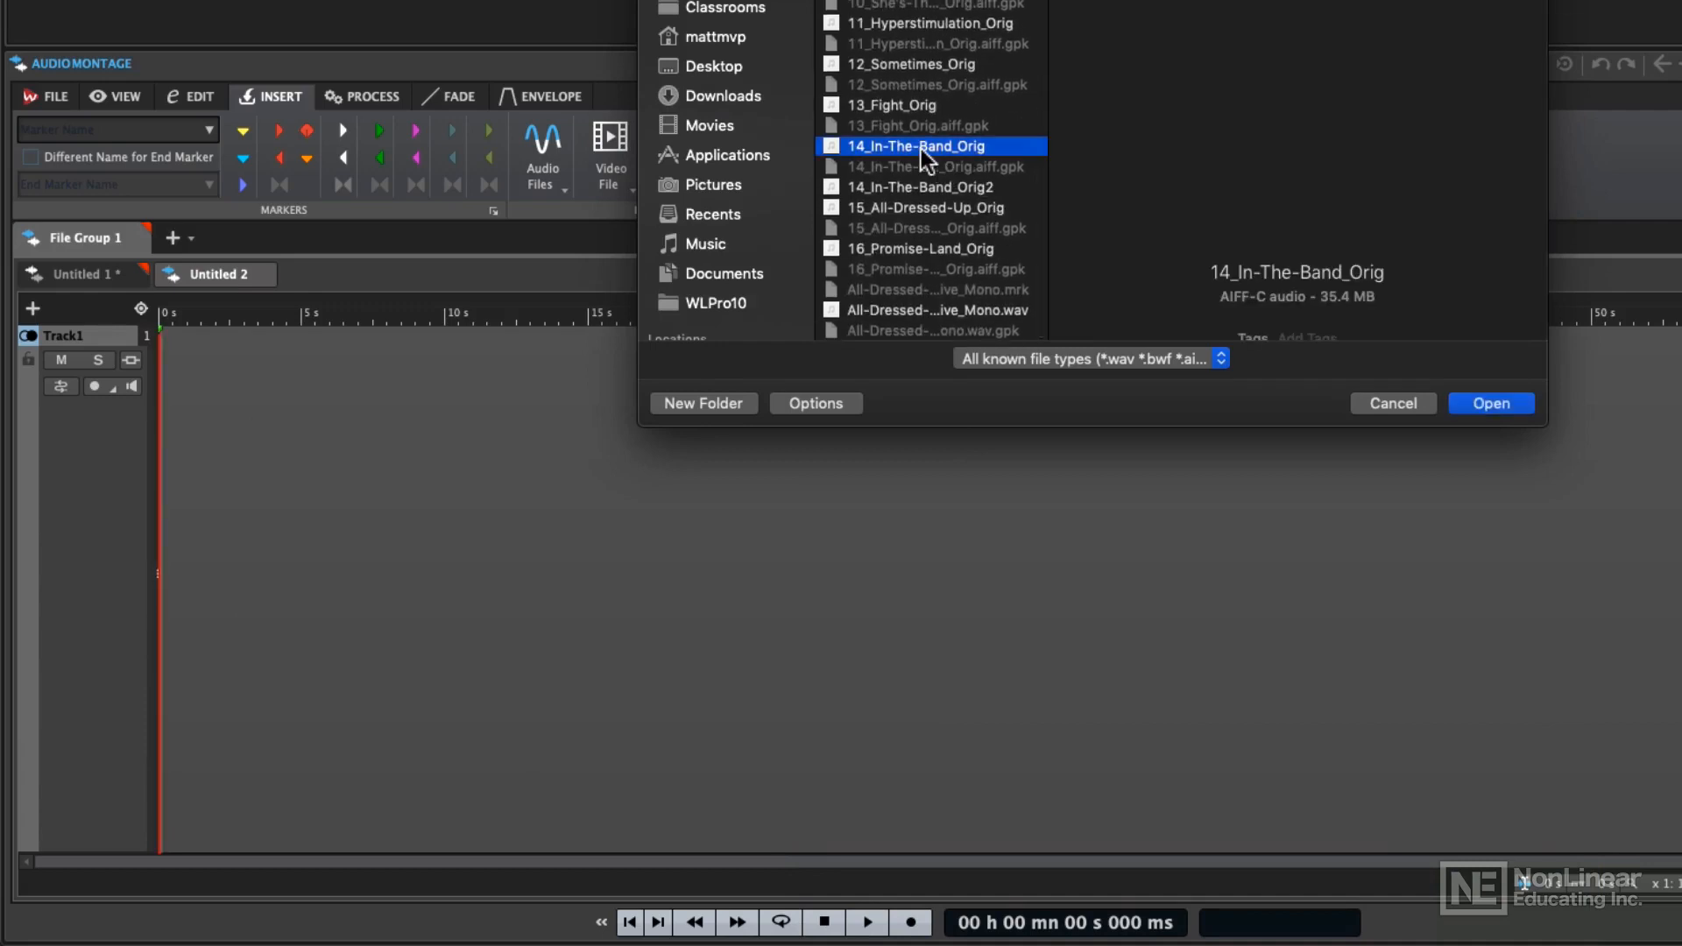
click(1489, 403)
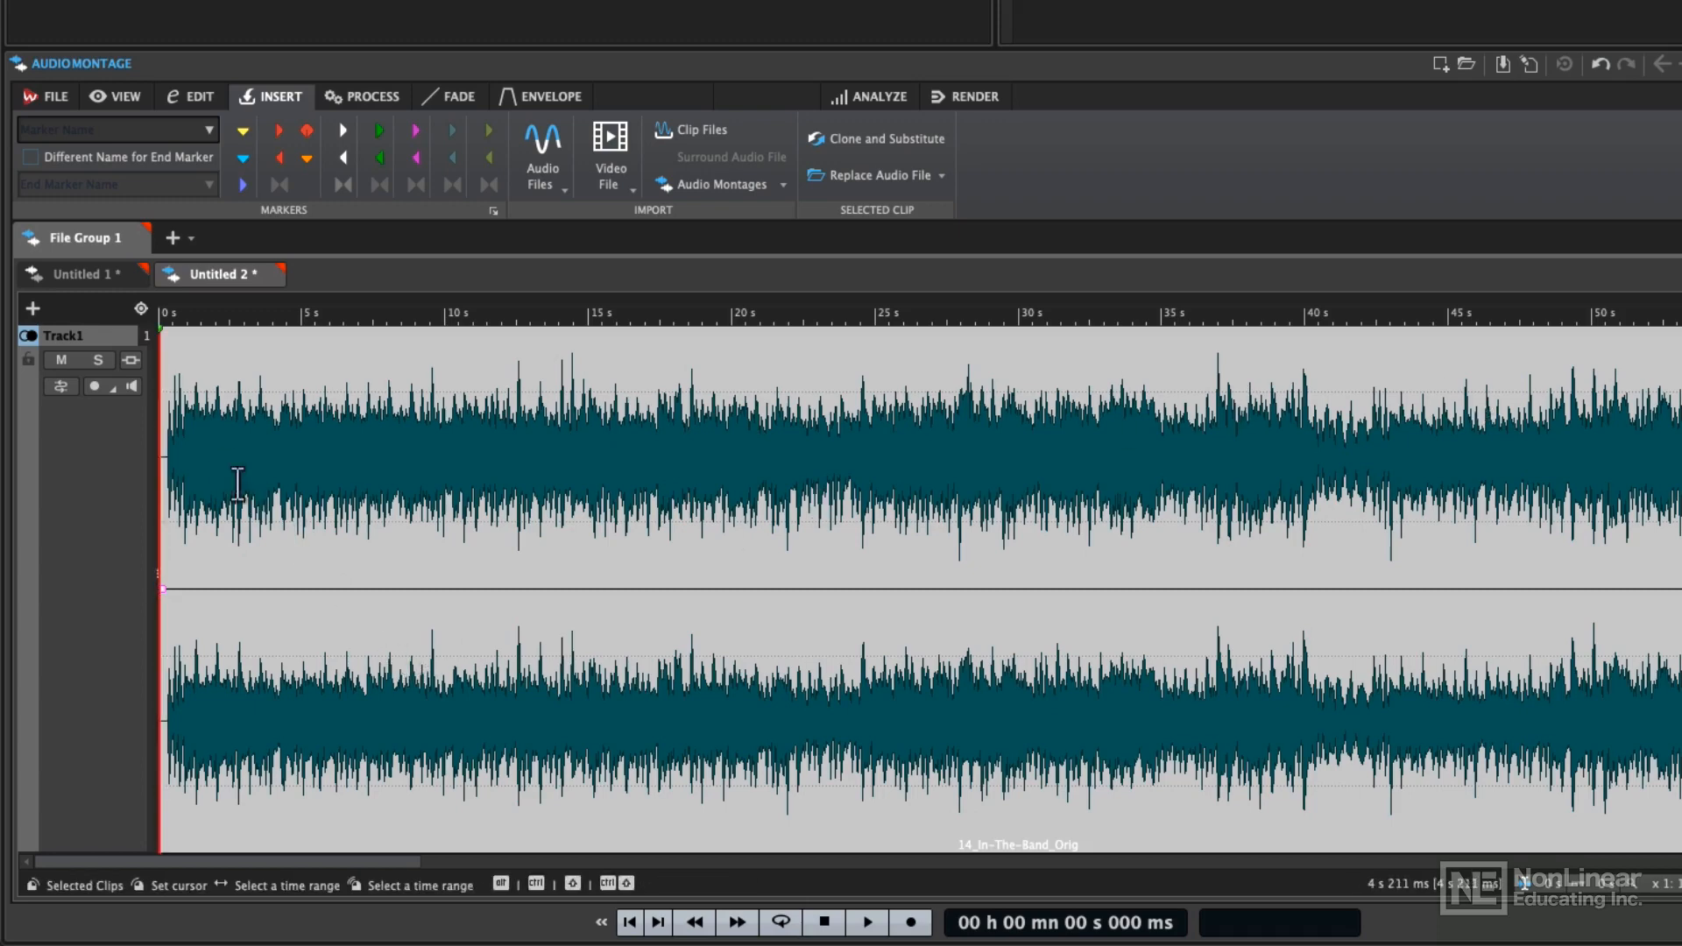
Add a reference track below the song and insert 02_She's-The-One_Remaster on it from the start using Add/Mix
click(32, 309)
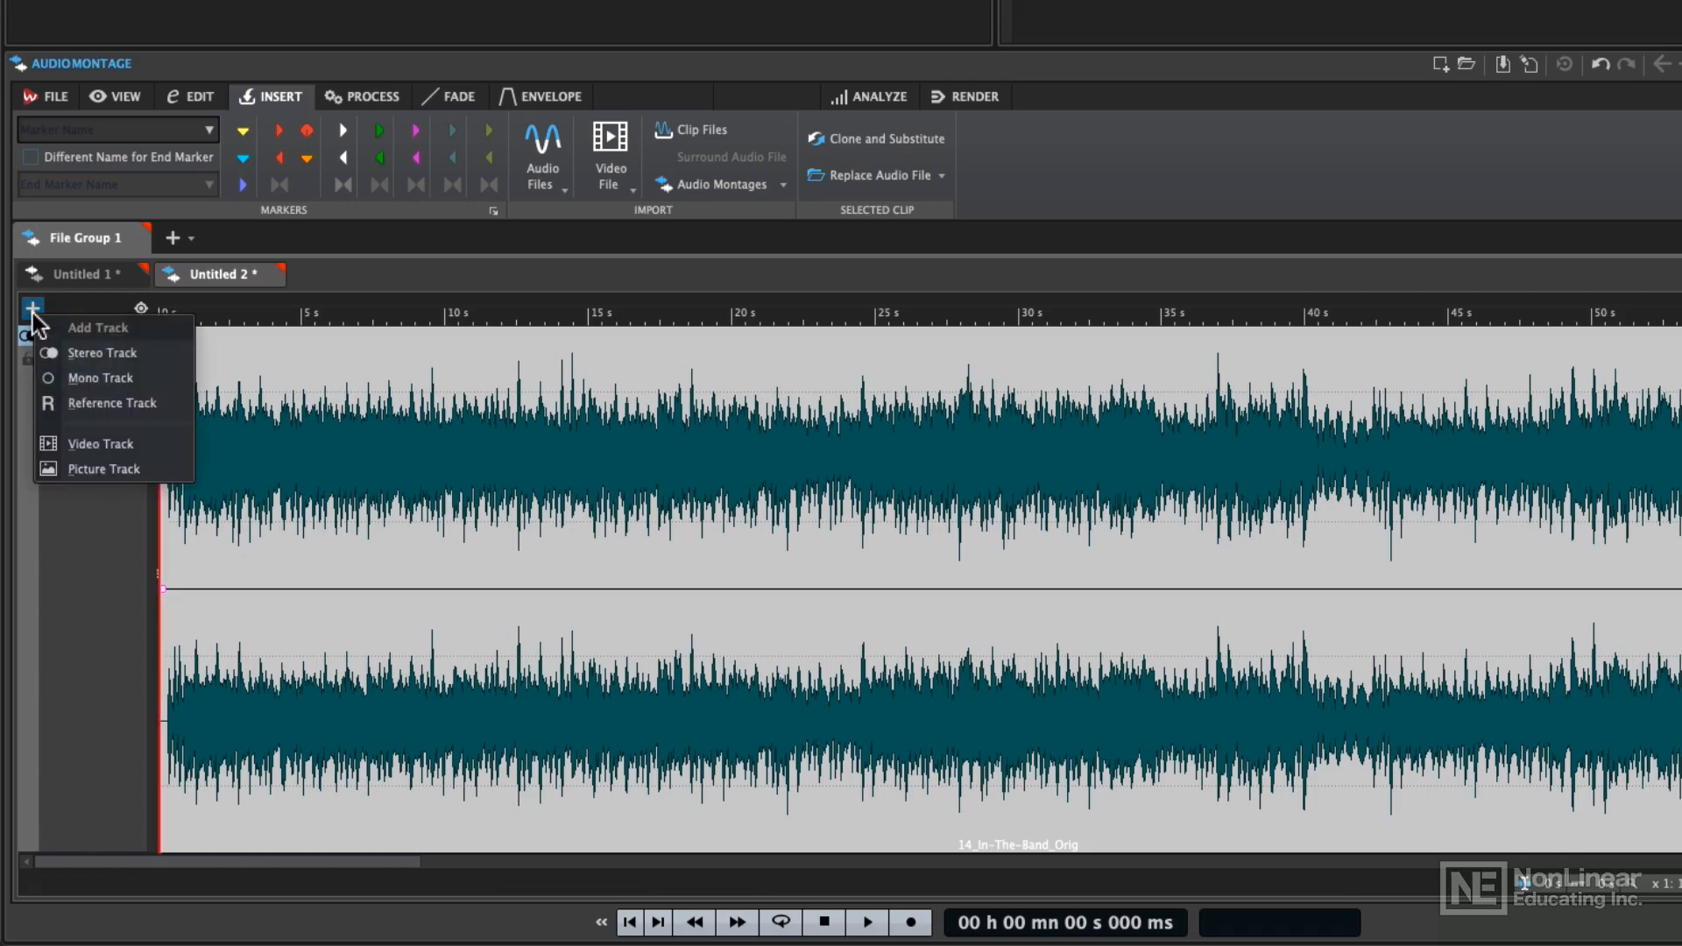
click(83, 405)
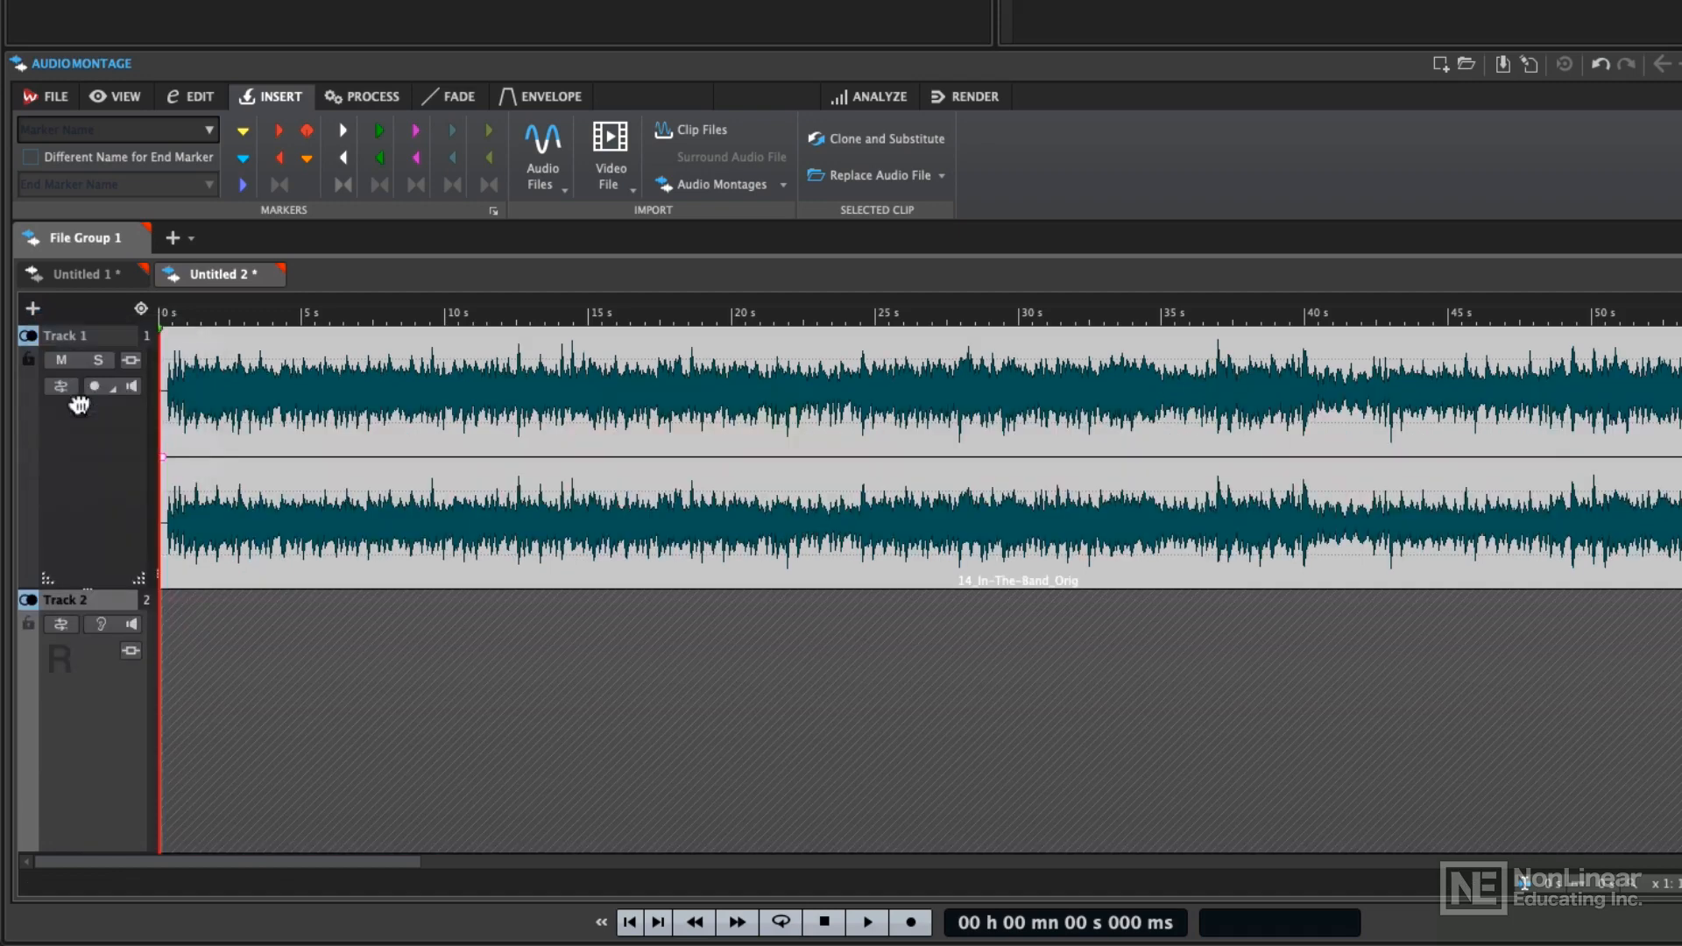
right_click(170, 659)
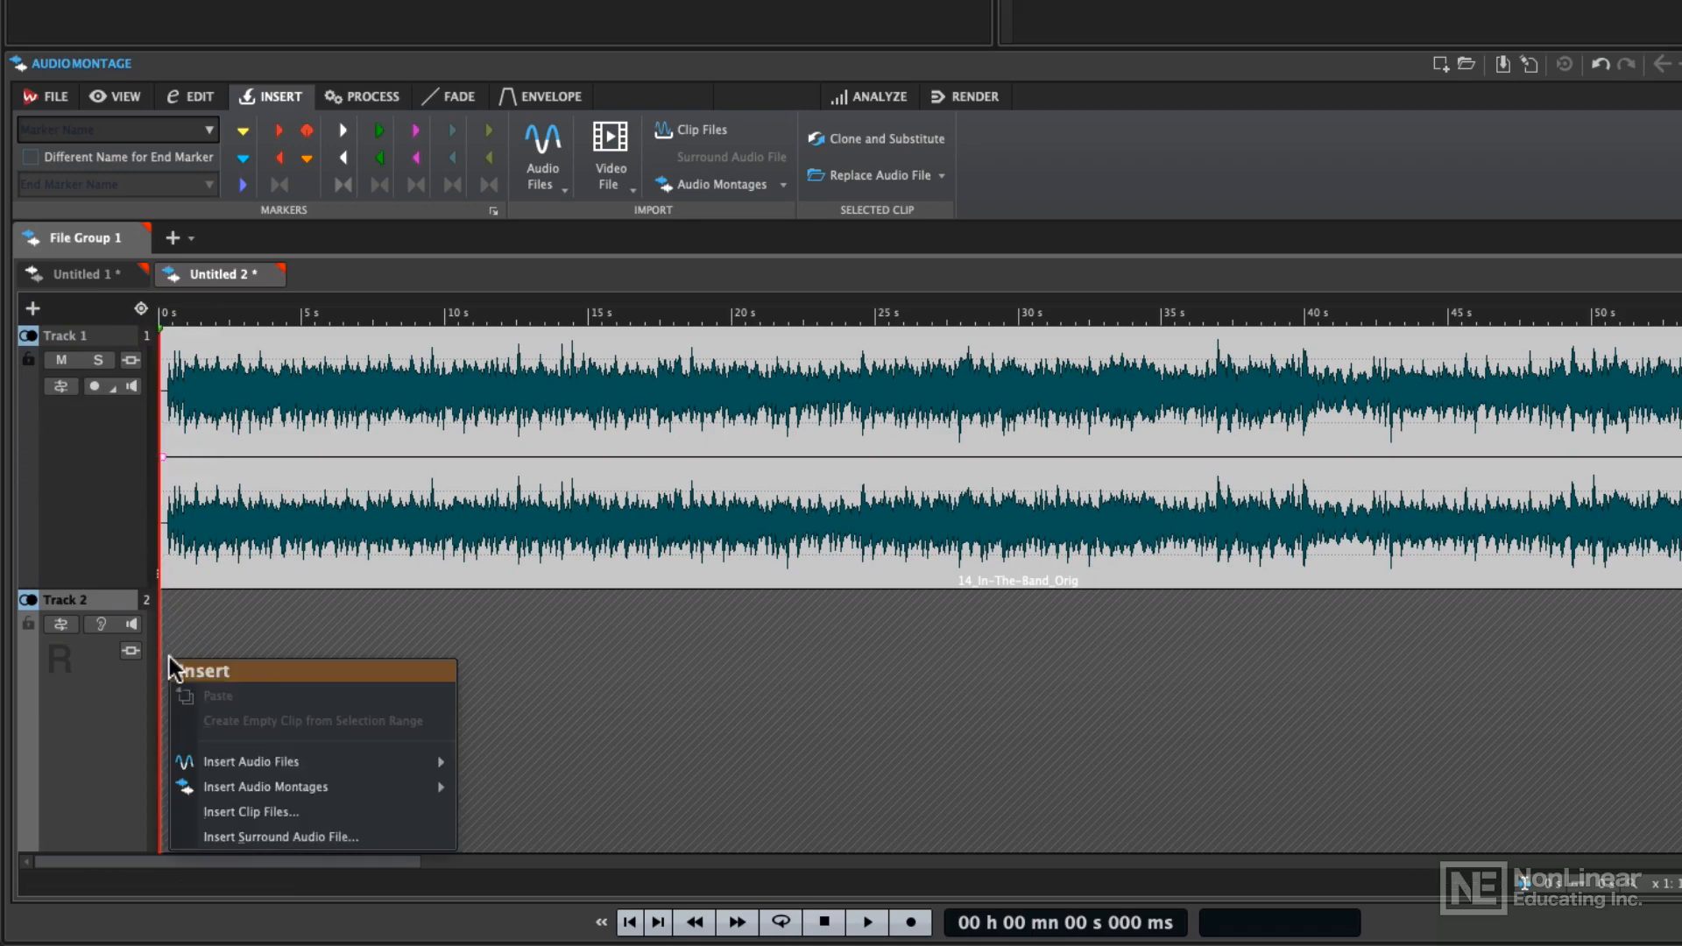
mouse_move(231, 758)
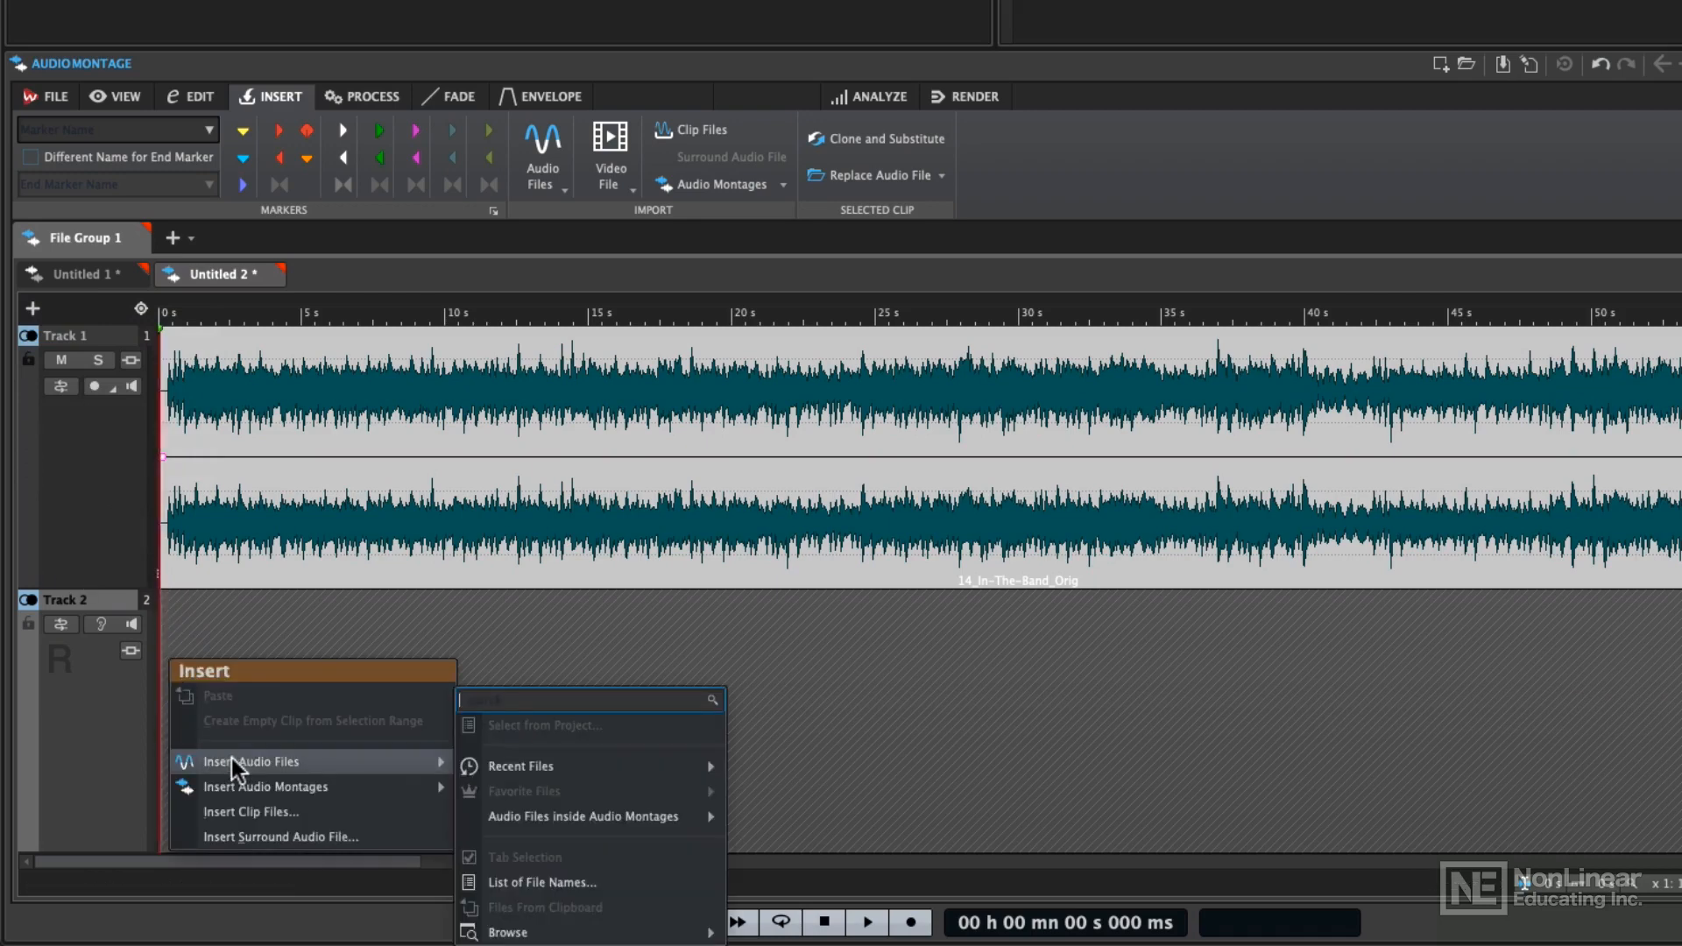
mouse_move(601, 930)
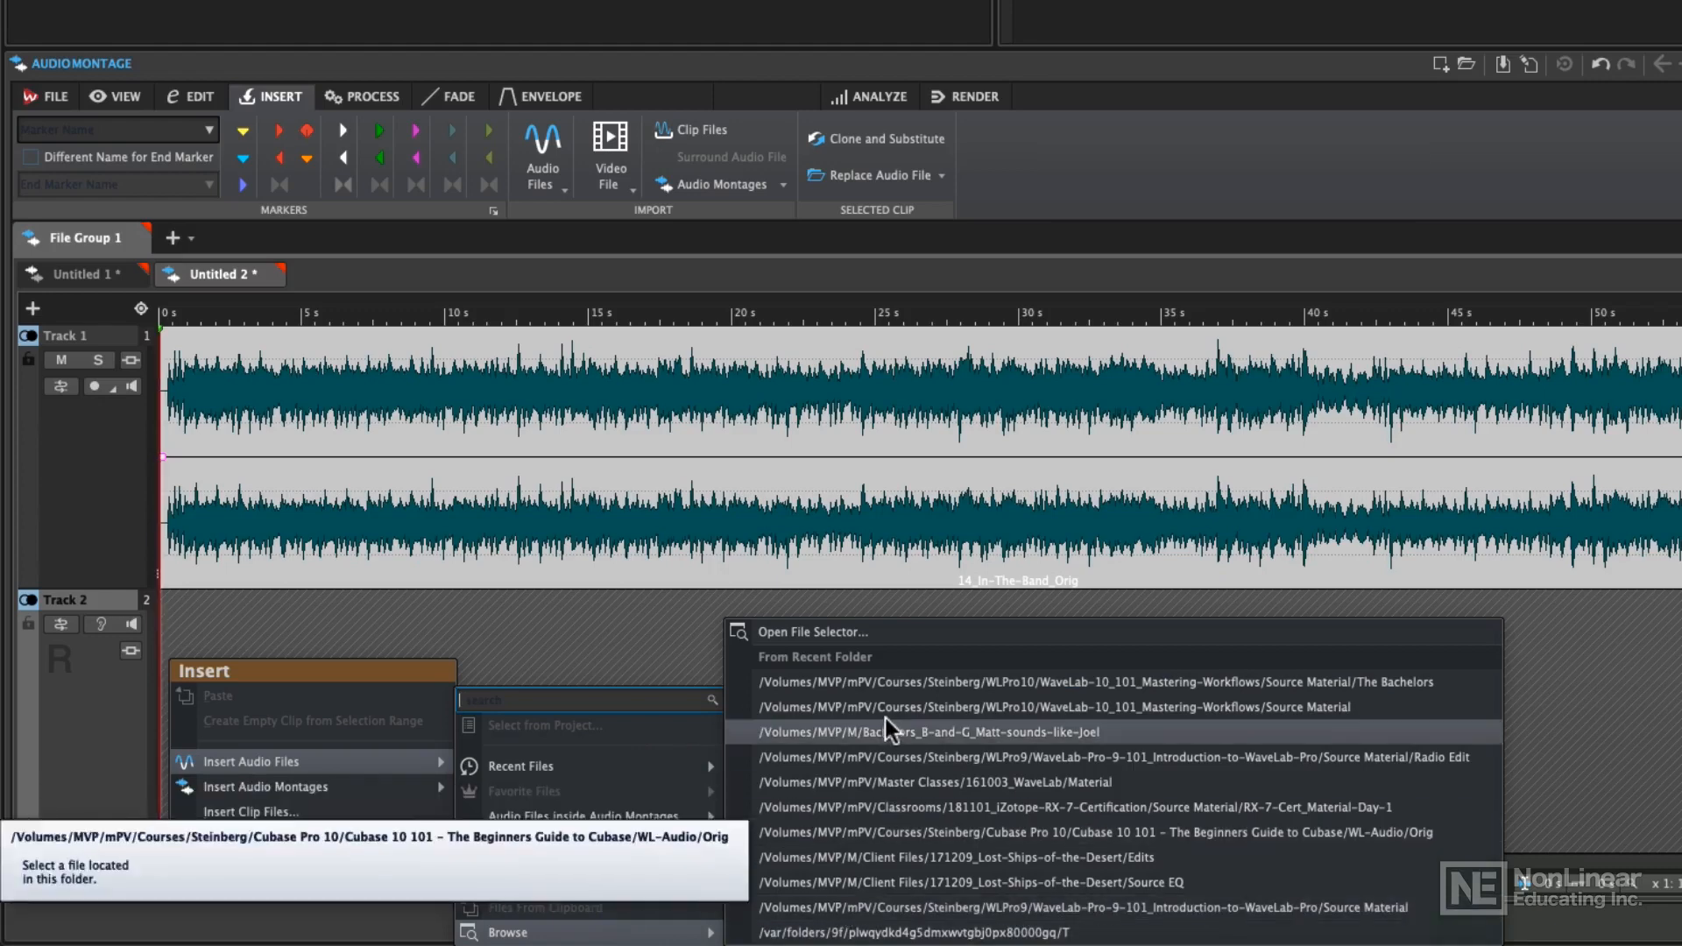
click(880, 681)
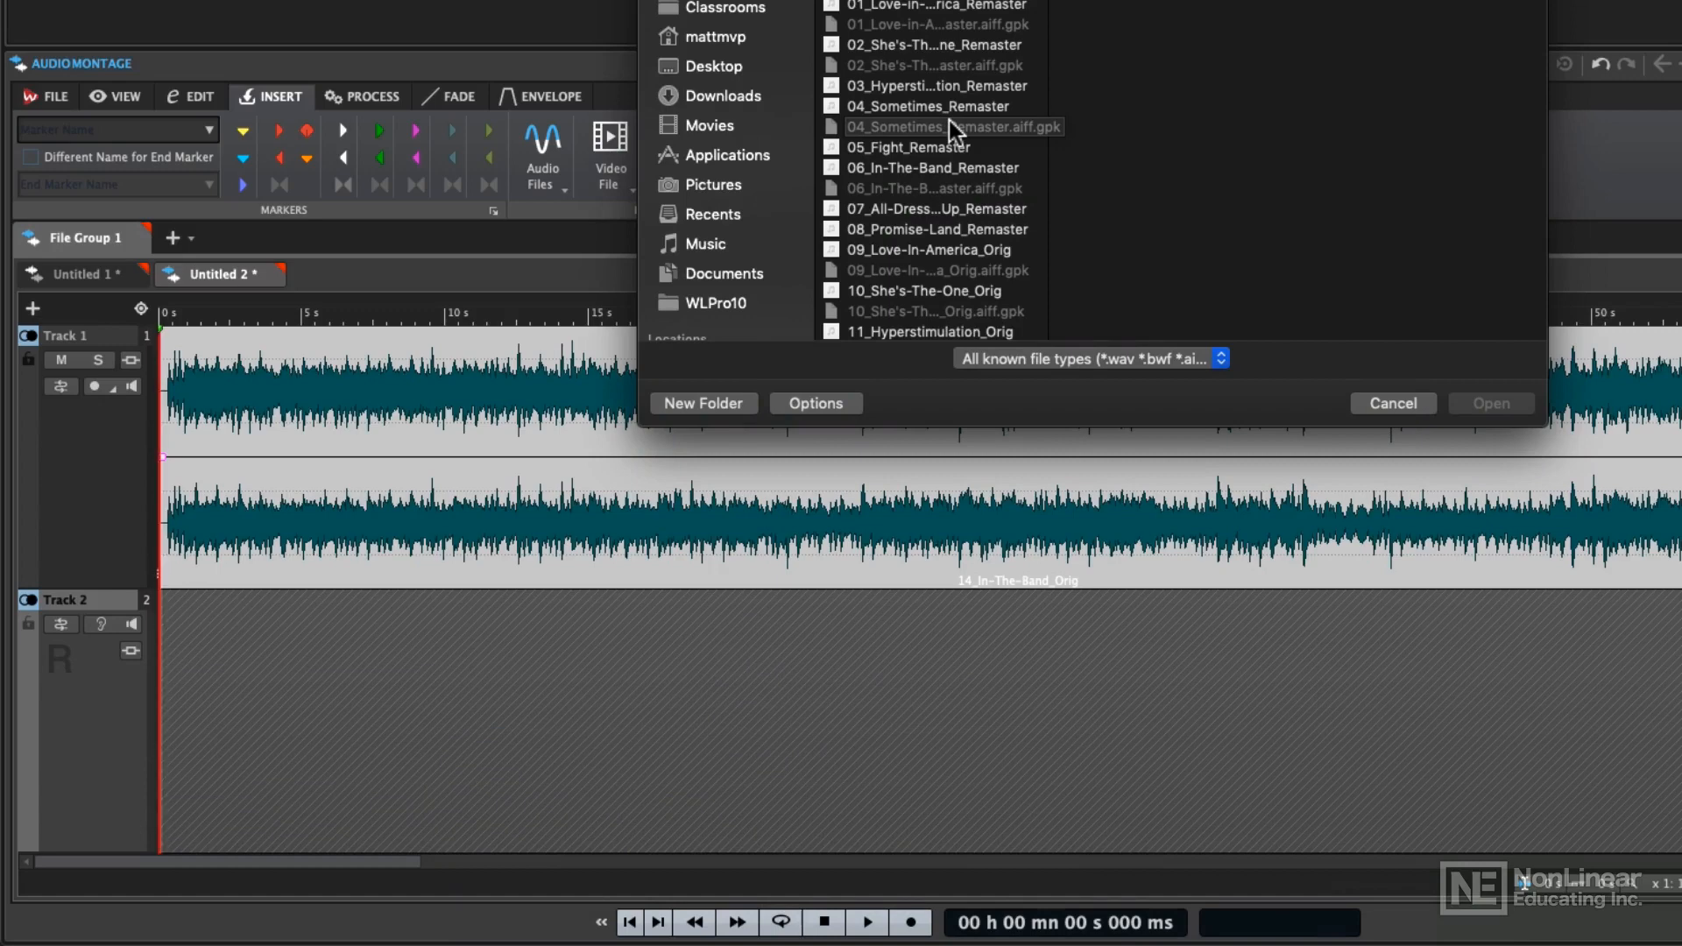
click(937, 42)
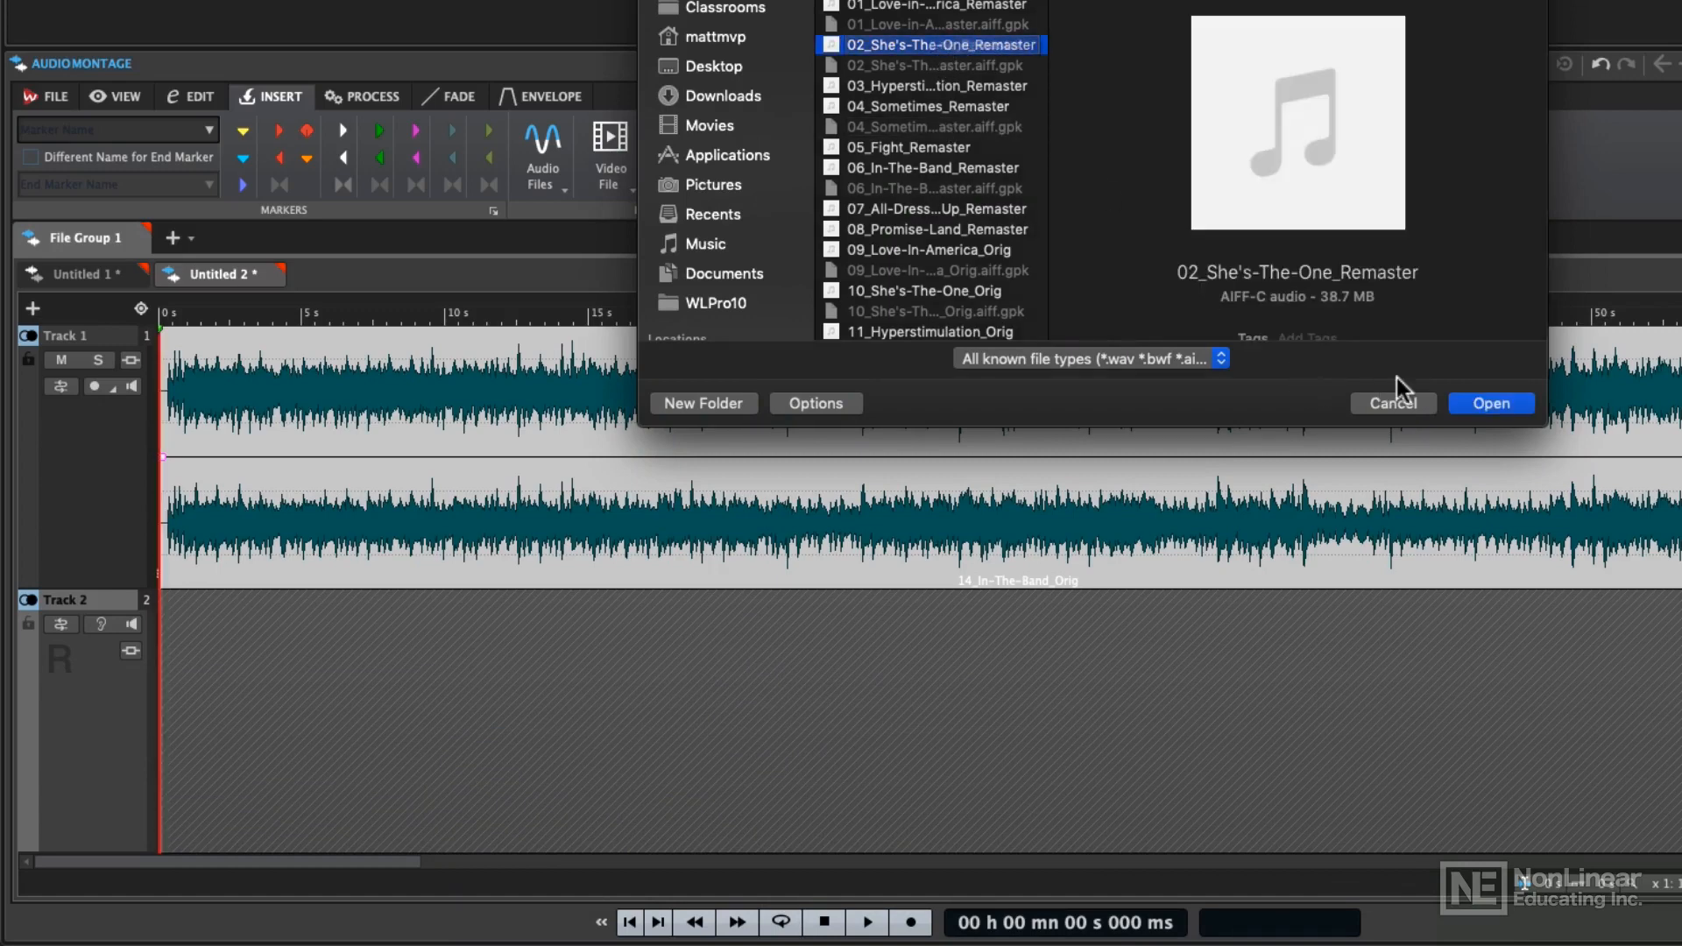
click(1480, 403)
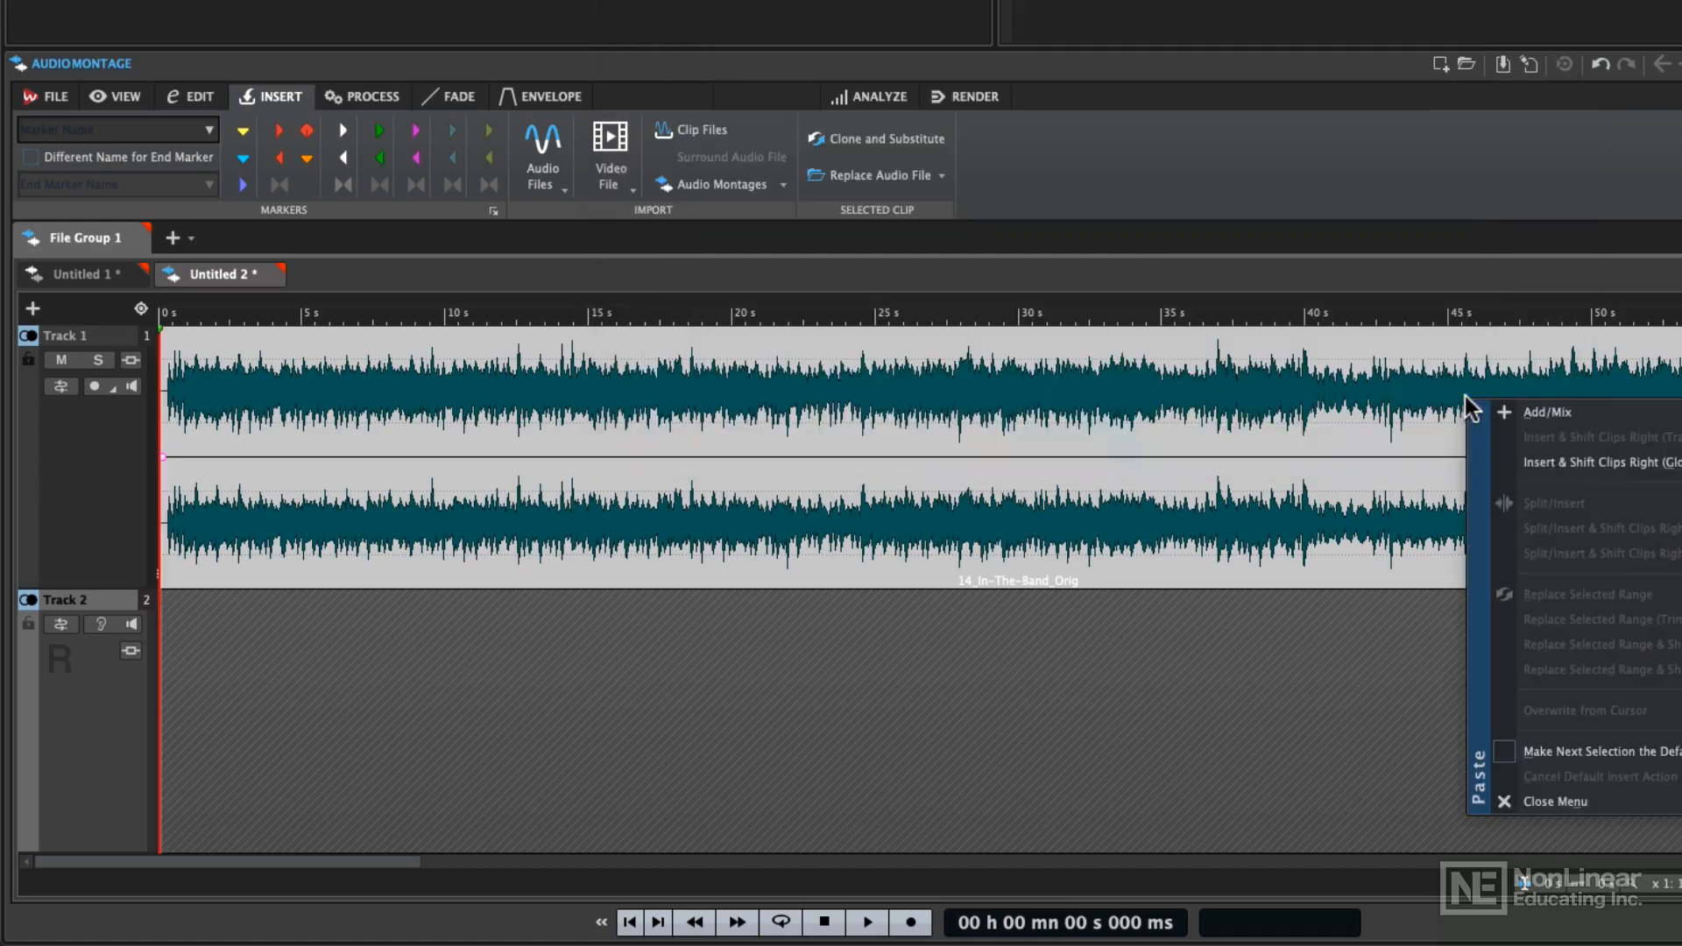
click(1509, 409)
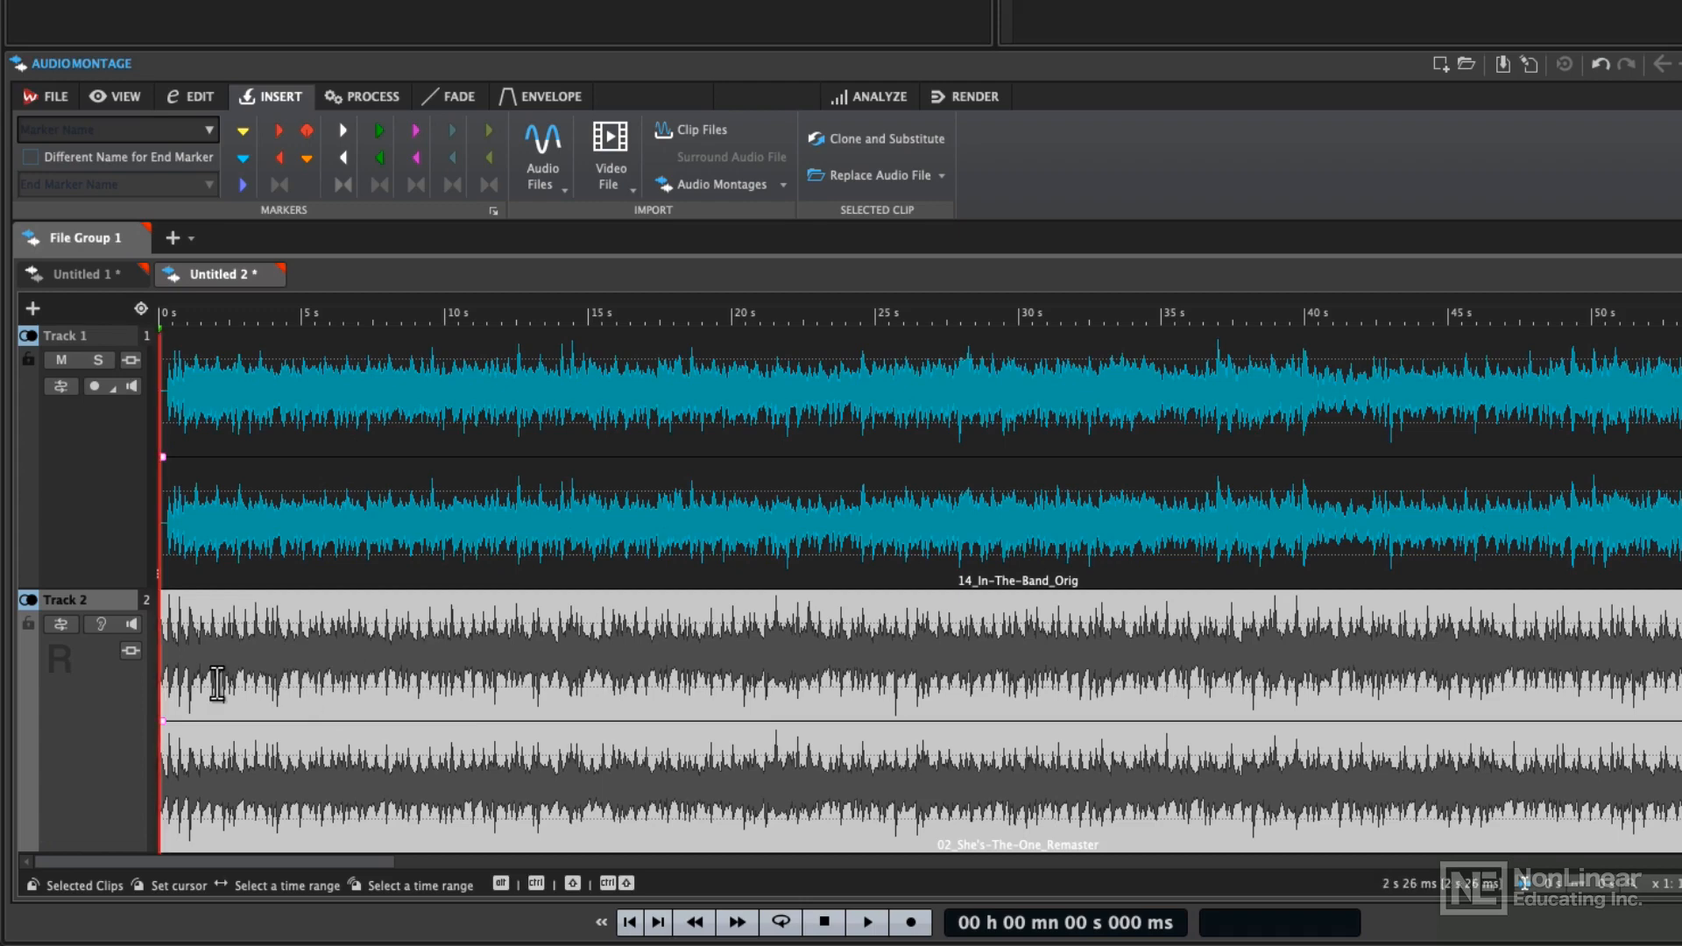
Route the reference track's listen output to the Main Playback Bus
click(62, 624)
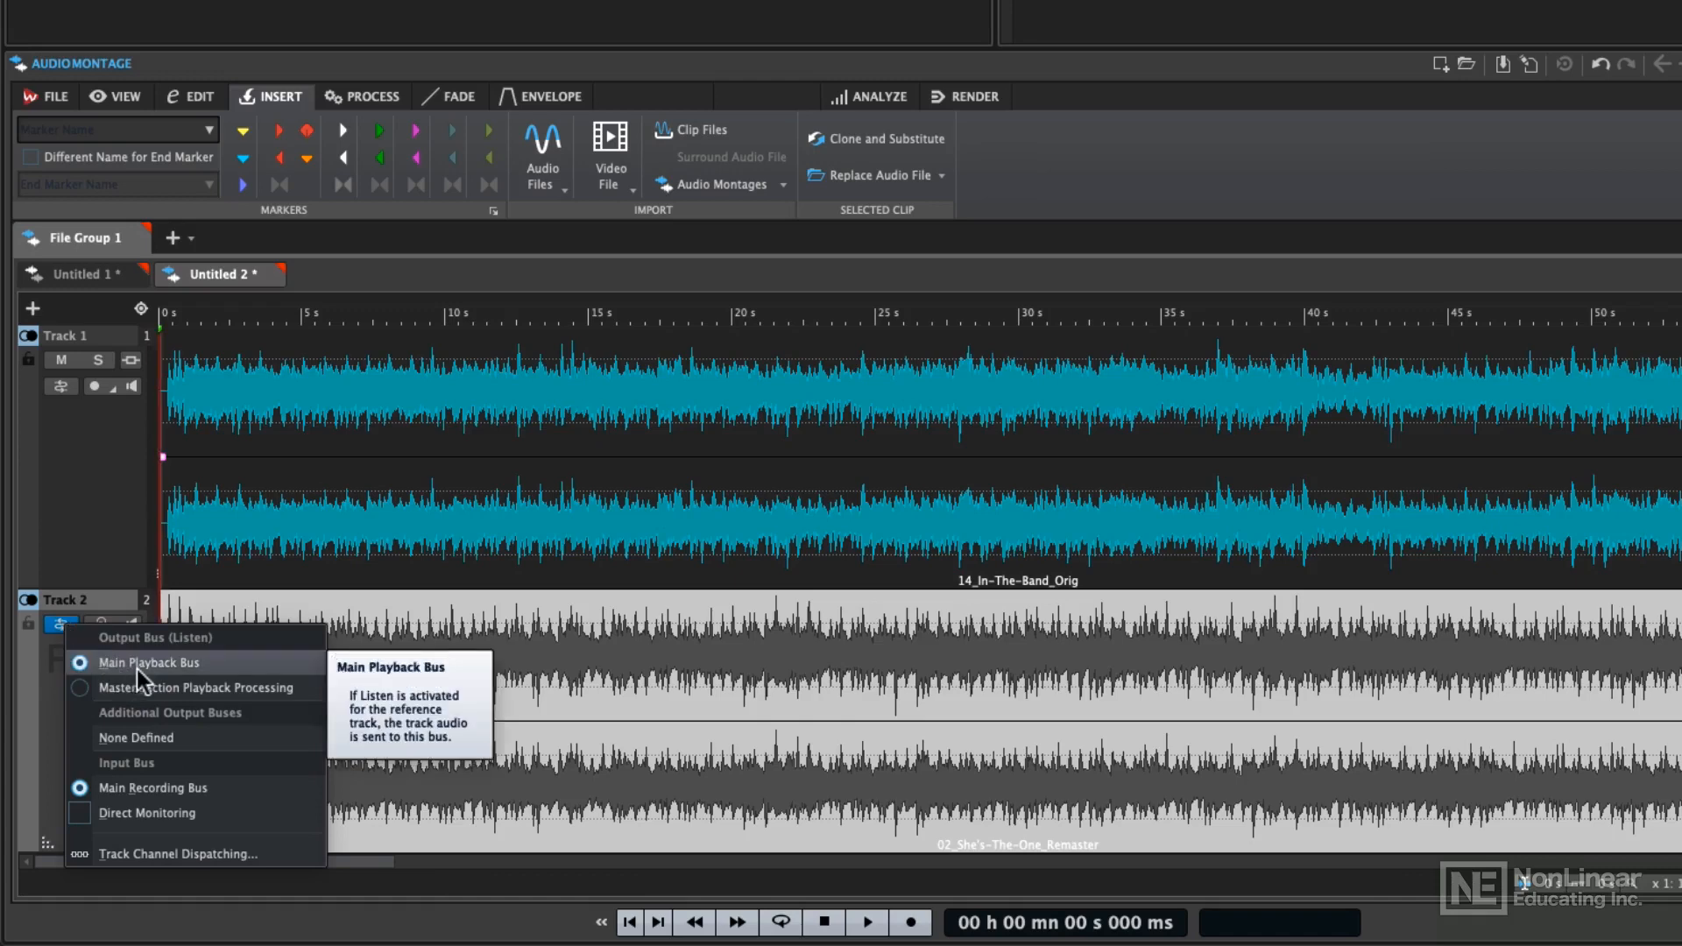
click(210, 671)
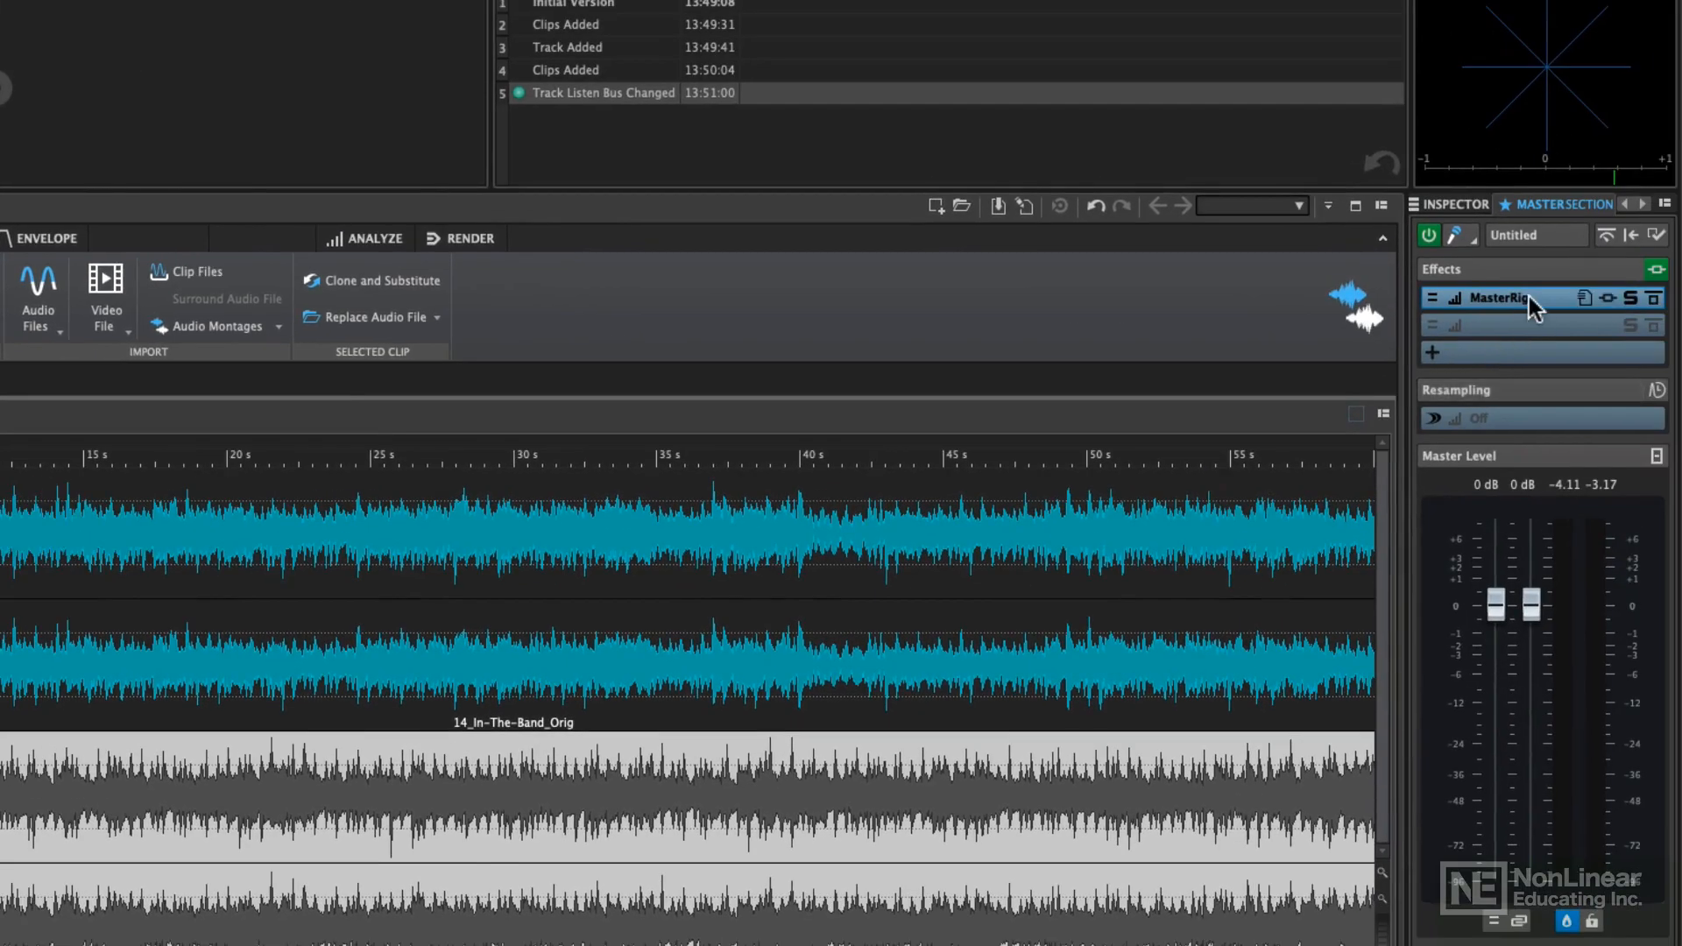
In MasterRig's Equalizer A, set band 4 to about 495 Hz +1.6 dB, band 5 to 1.04 kHz -5.7 dB, band 6 to 5.01 kHz +2.5 dB
click(1528, 298)
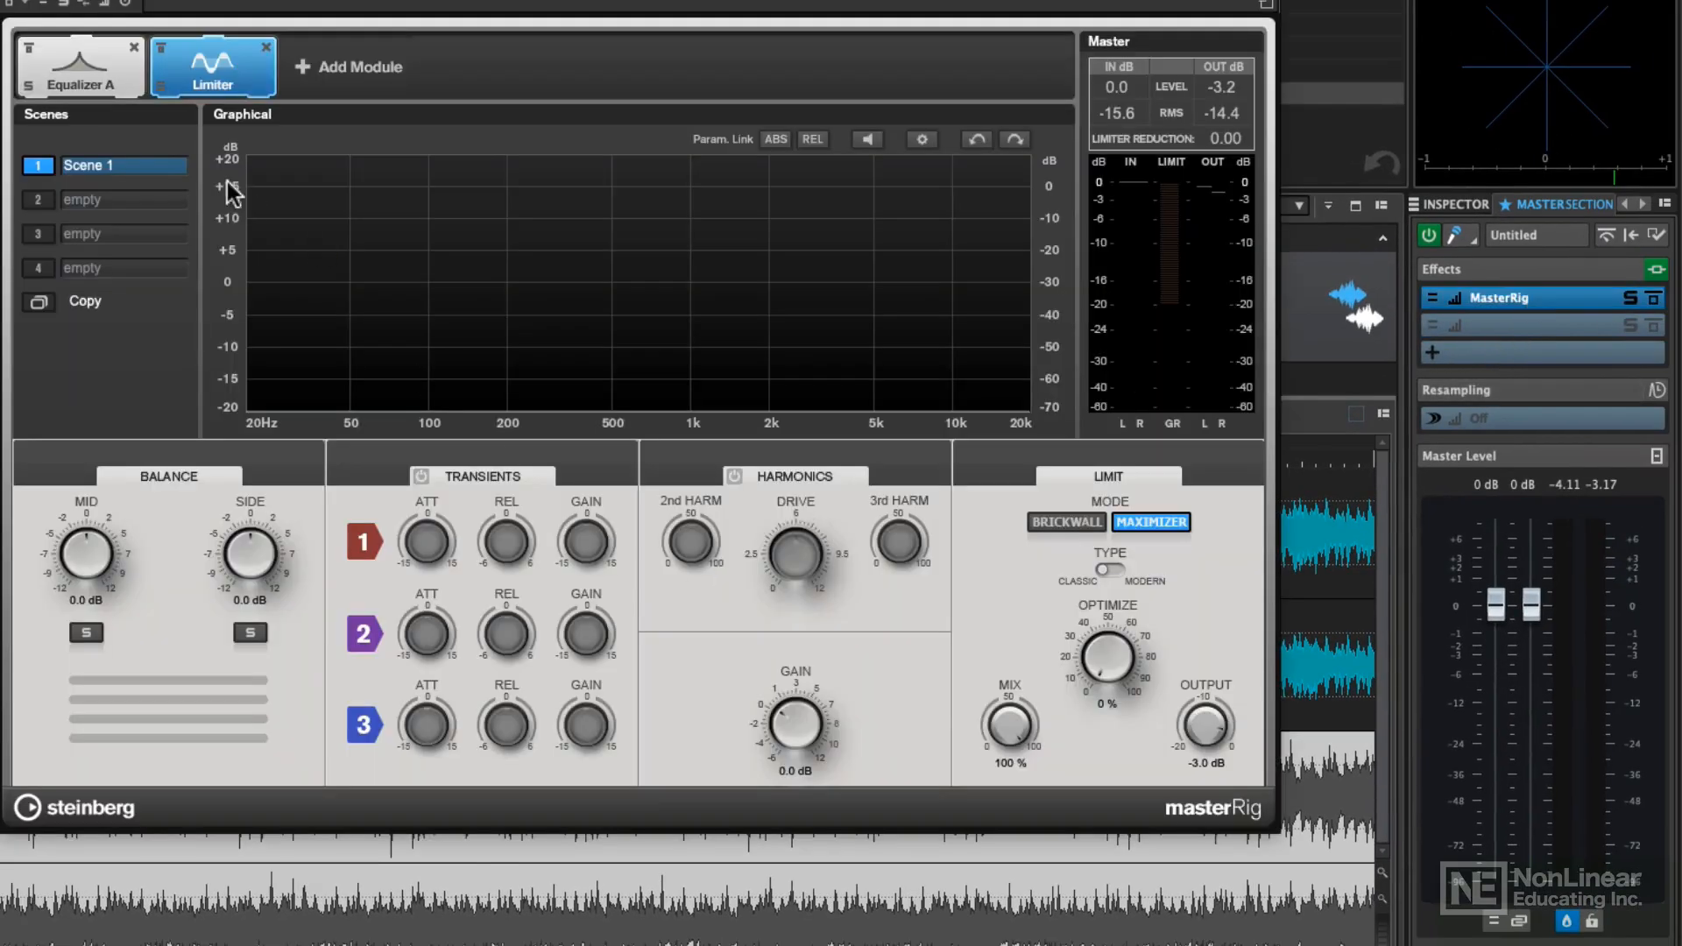
click(80, 70)
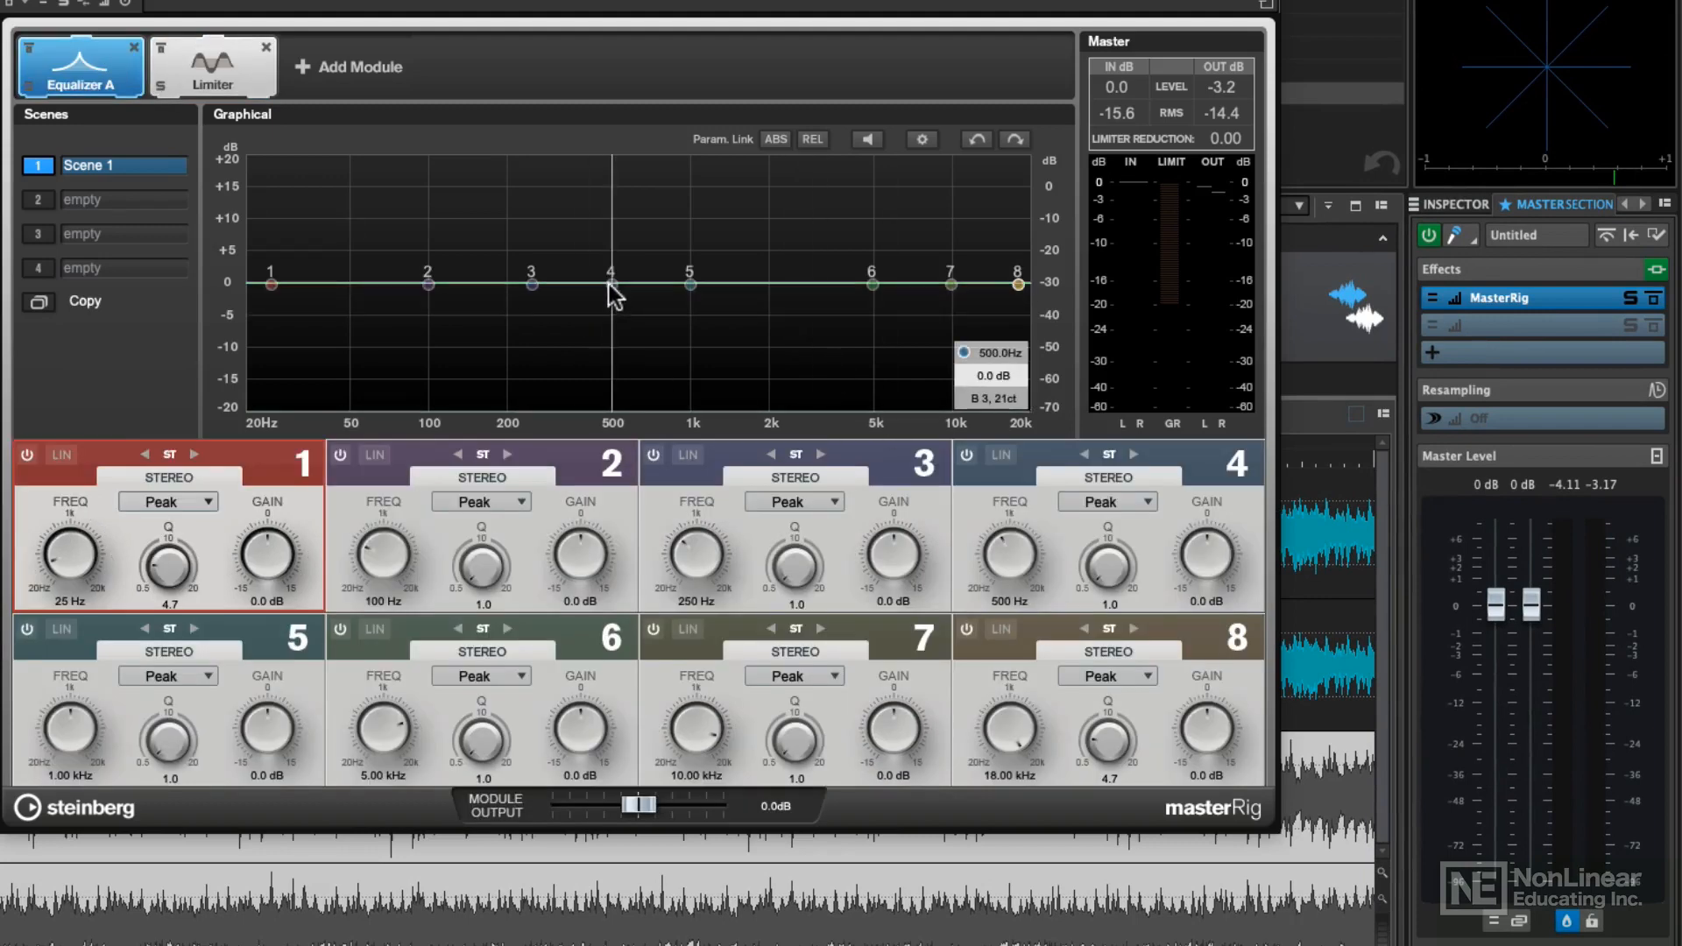
drag(610, 284, 694, 320)
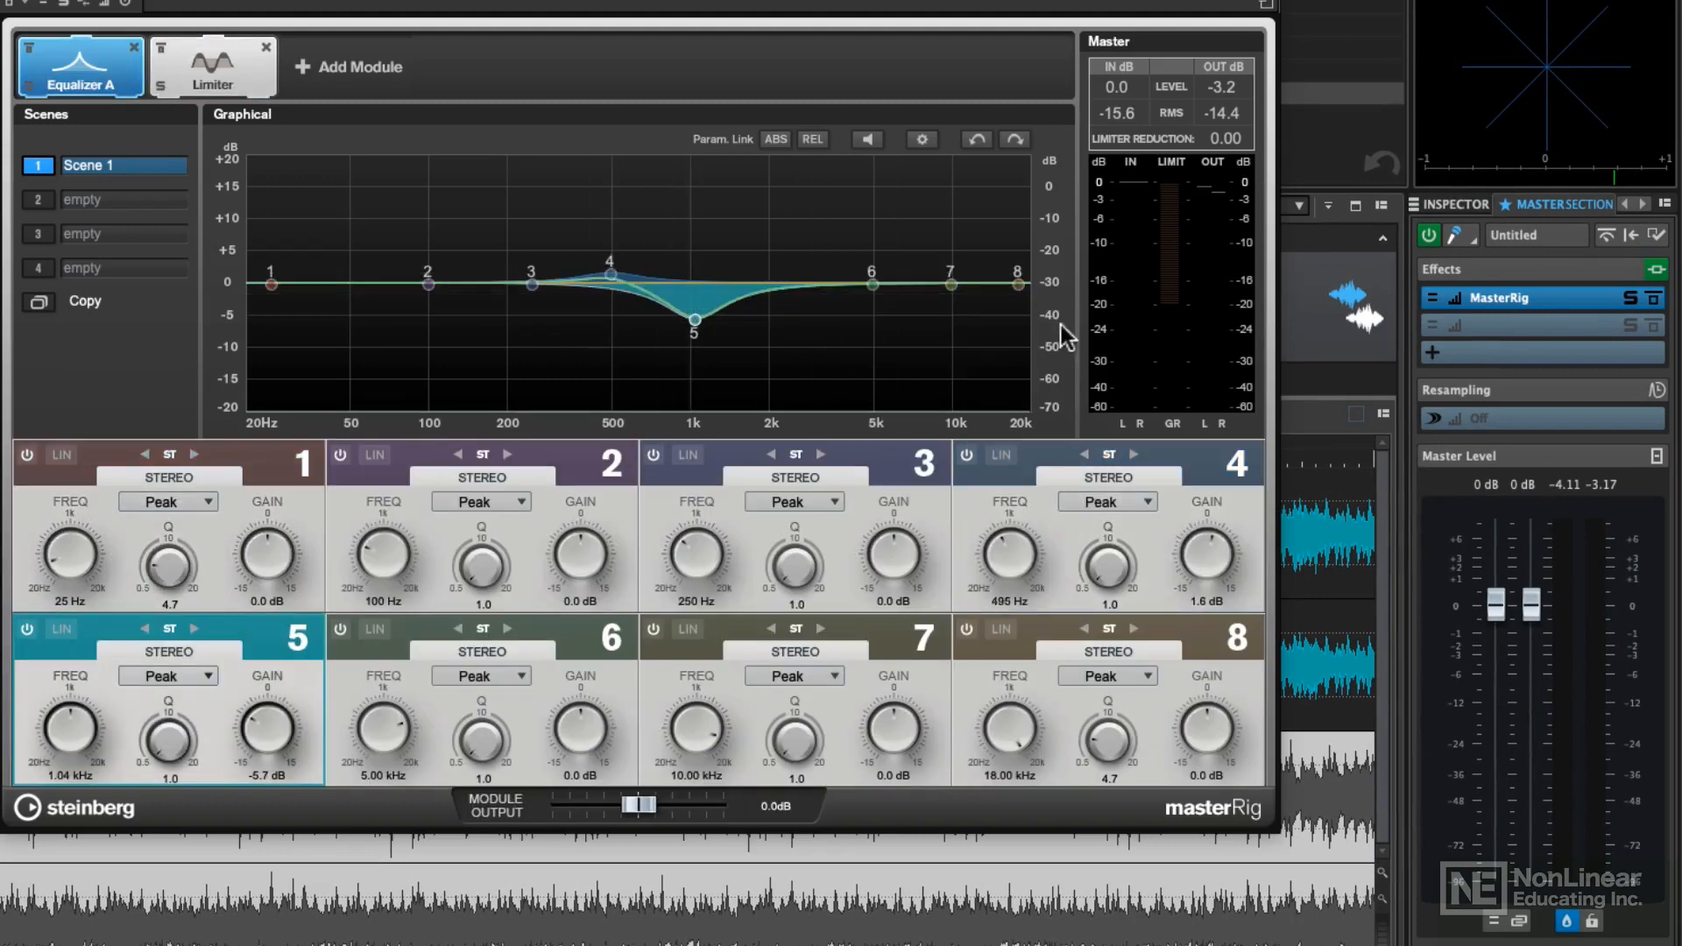
drag(871, 284, 873, 269)
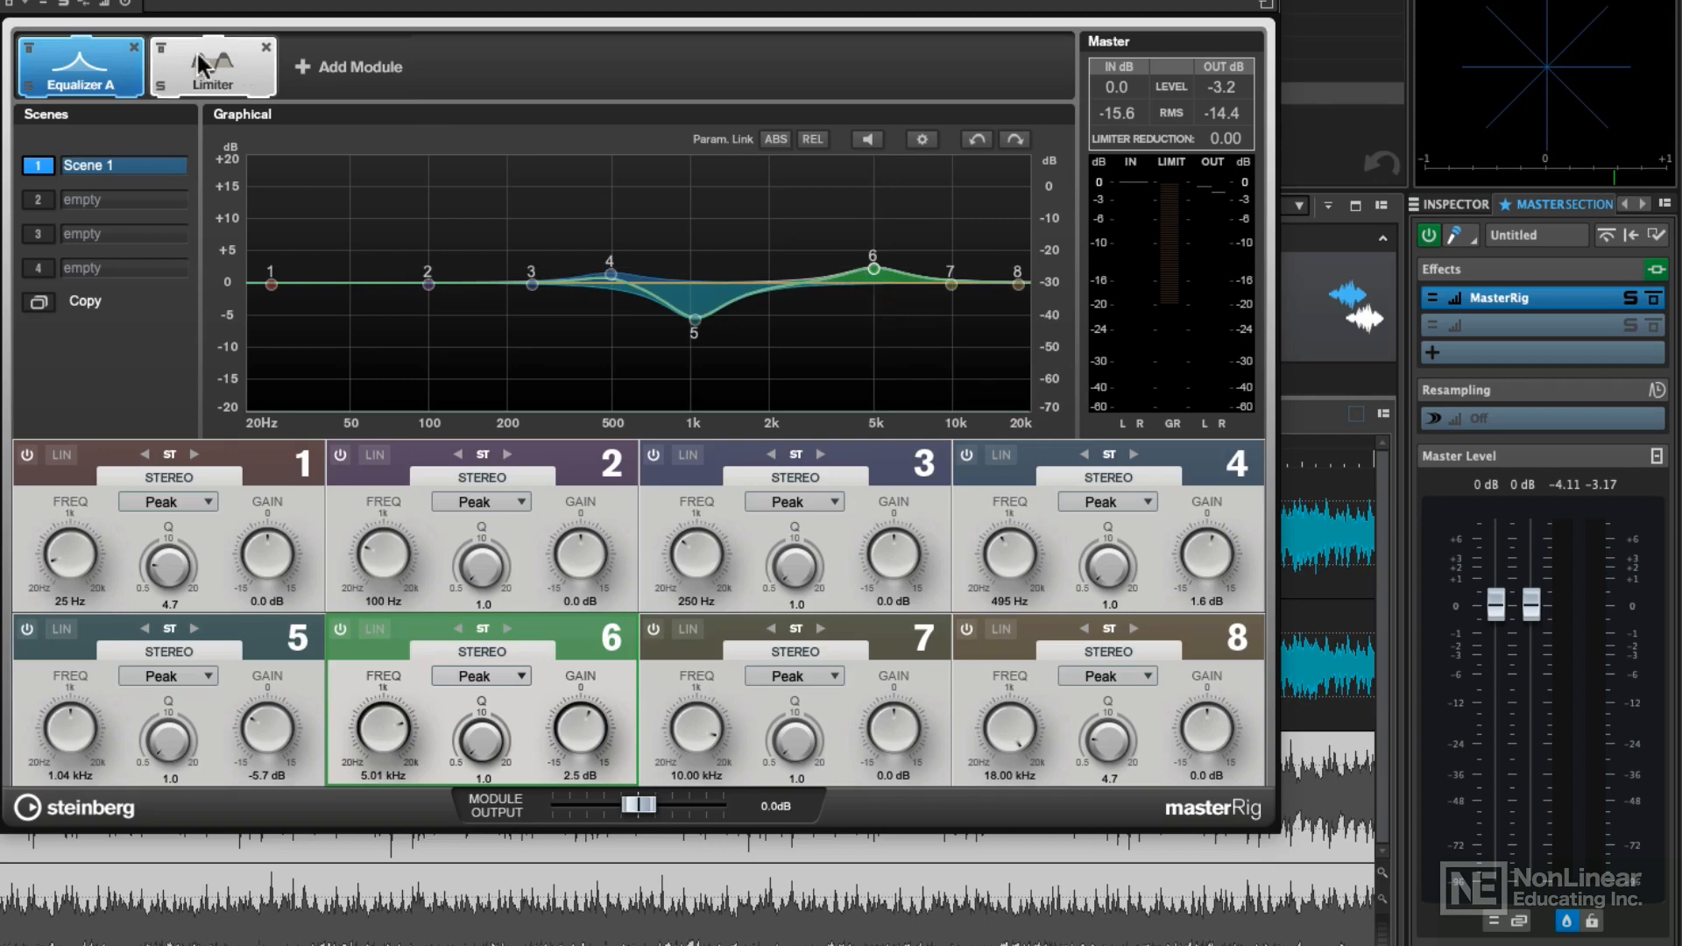
In MasterRig's Limiter, raise Optimize to about 17 % and enable the Harmonics section, then close the plug-in window
click(200, 67)
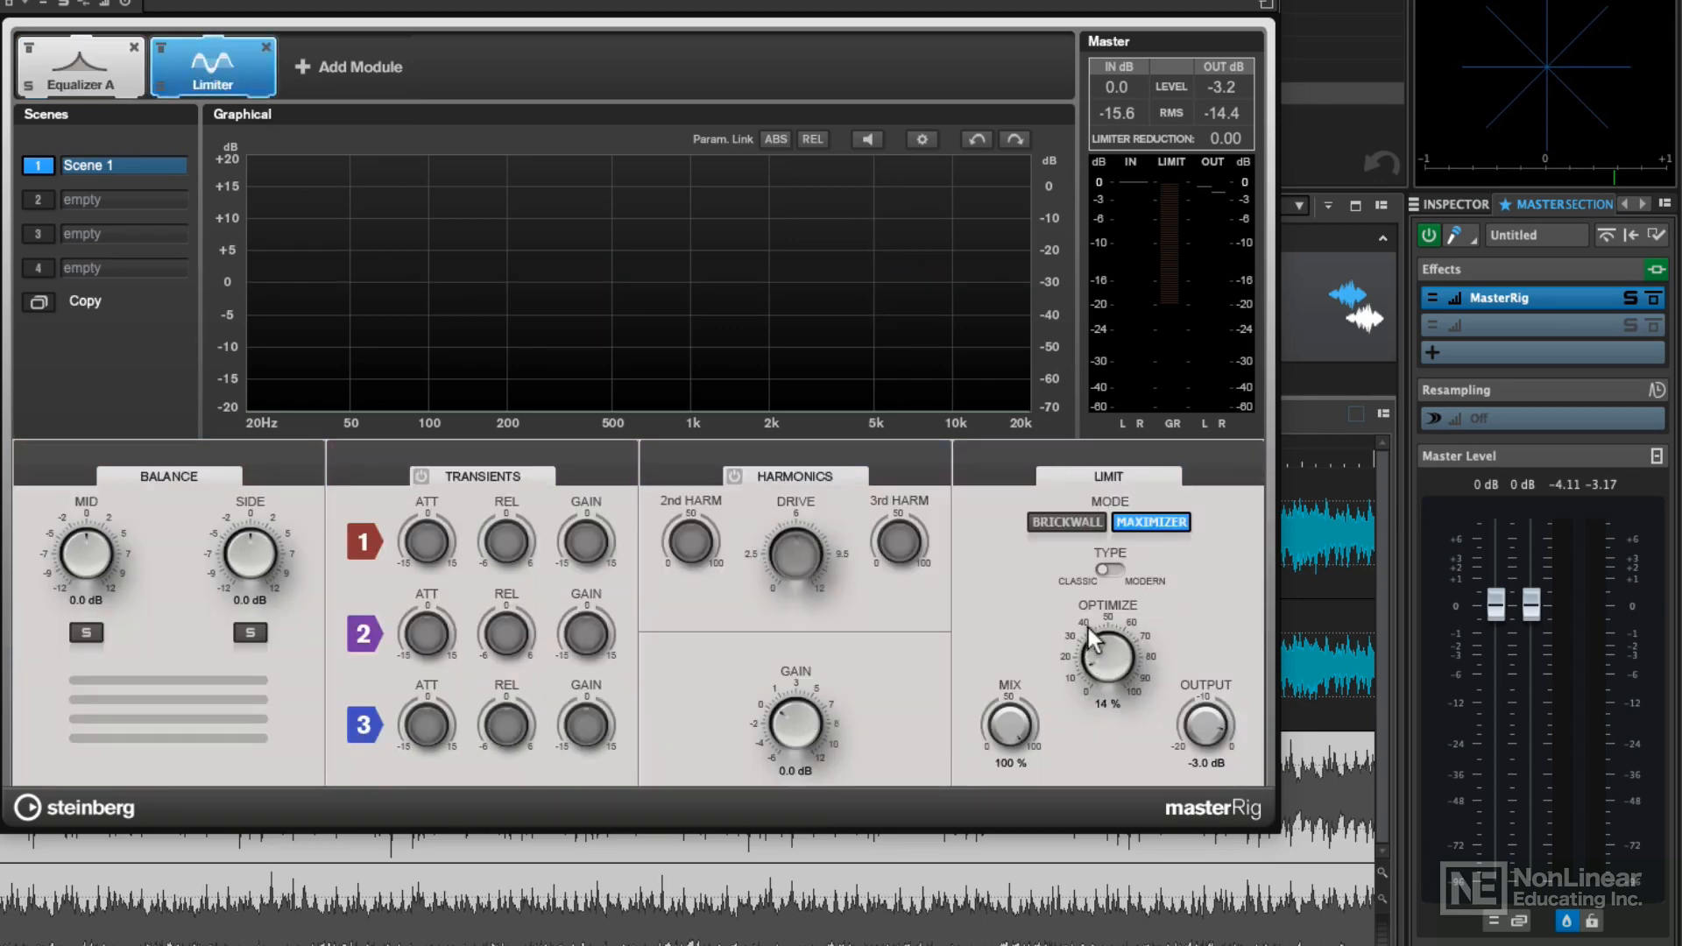
drag(1086, 655, 1089, 624)
click(734, 477)
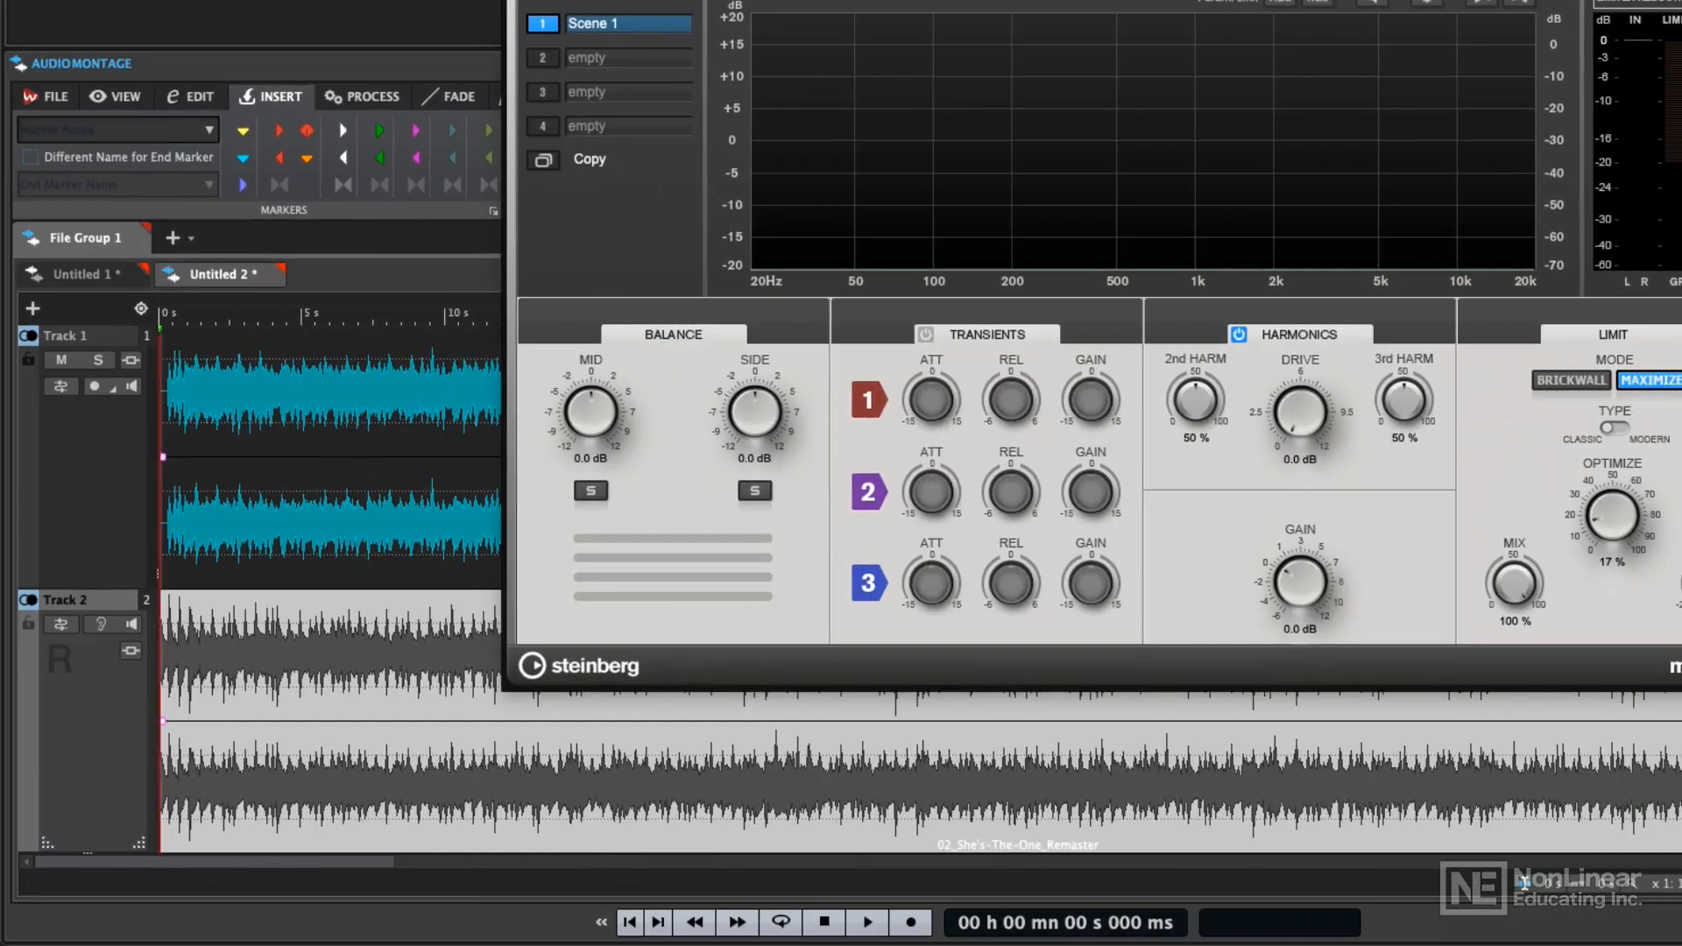
click(518, 1)
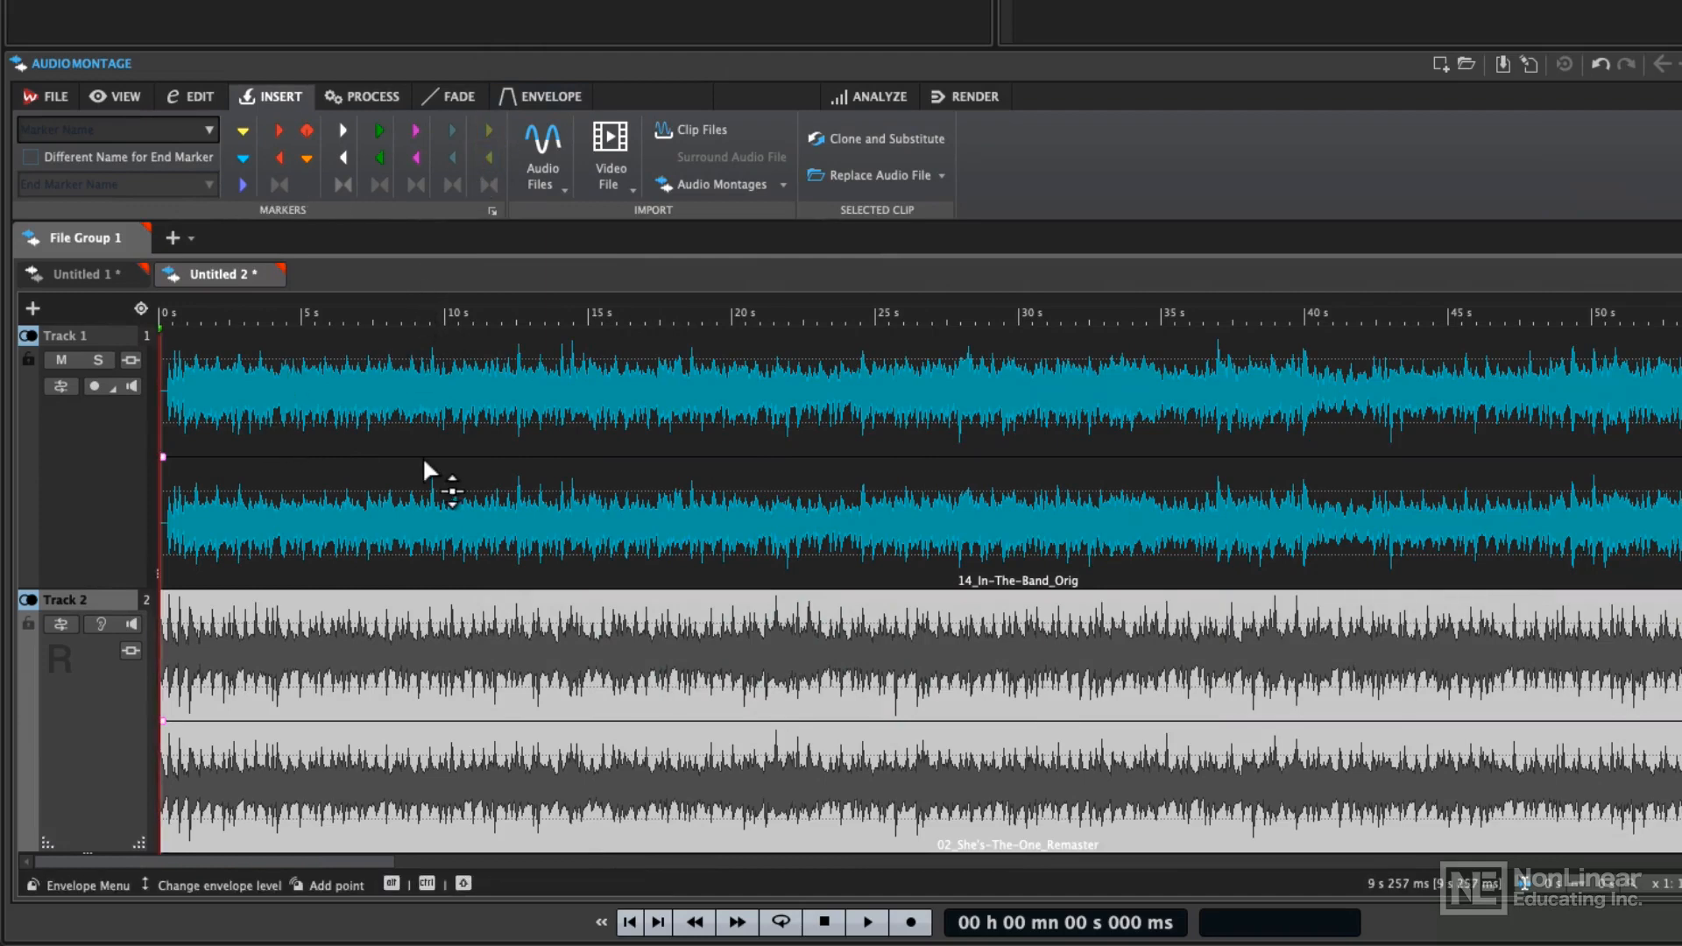
Play the montage and compare the song with the reference track by toggling Listen Alone on and off twice, then stop playback
key(space)
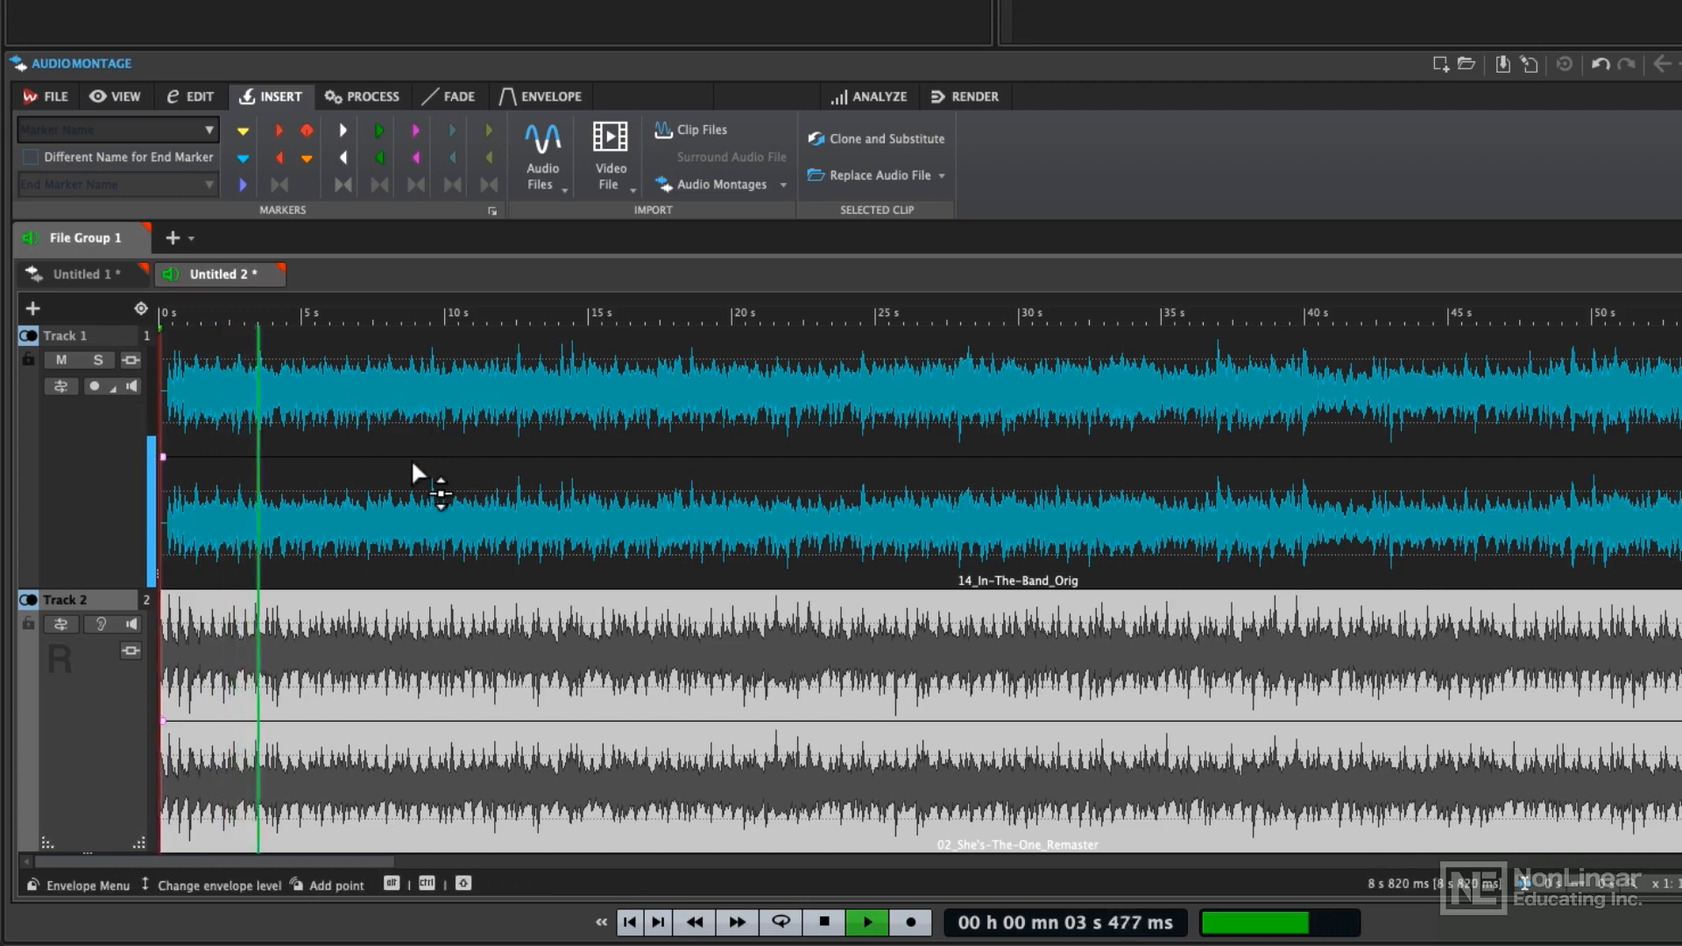
click(99, 625)
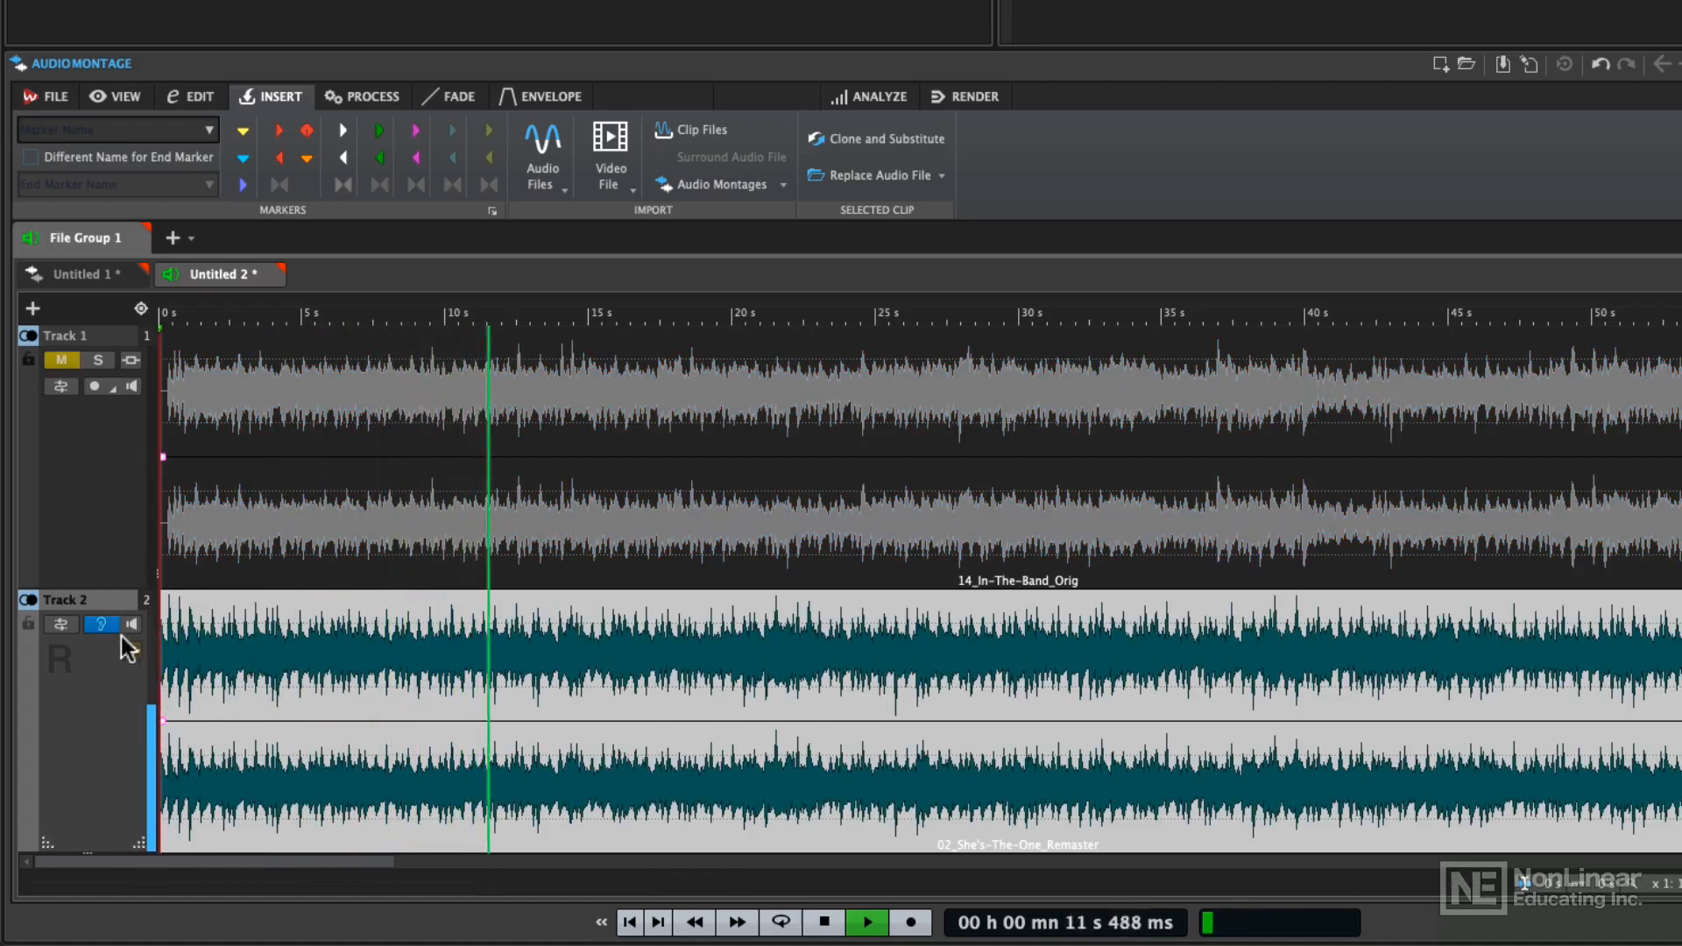
click(99, 623)
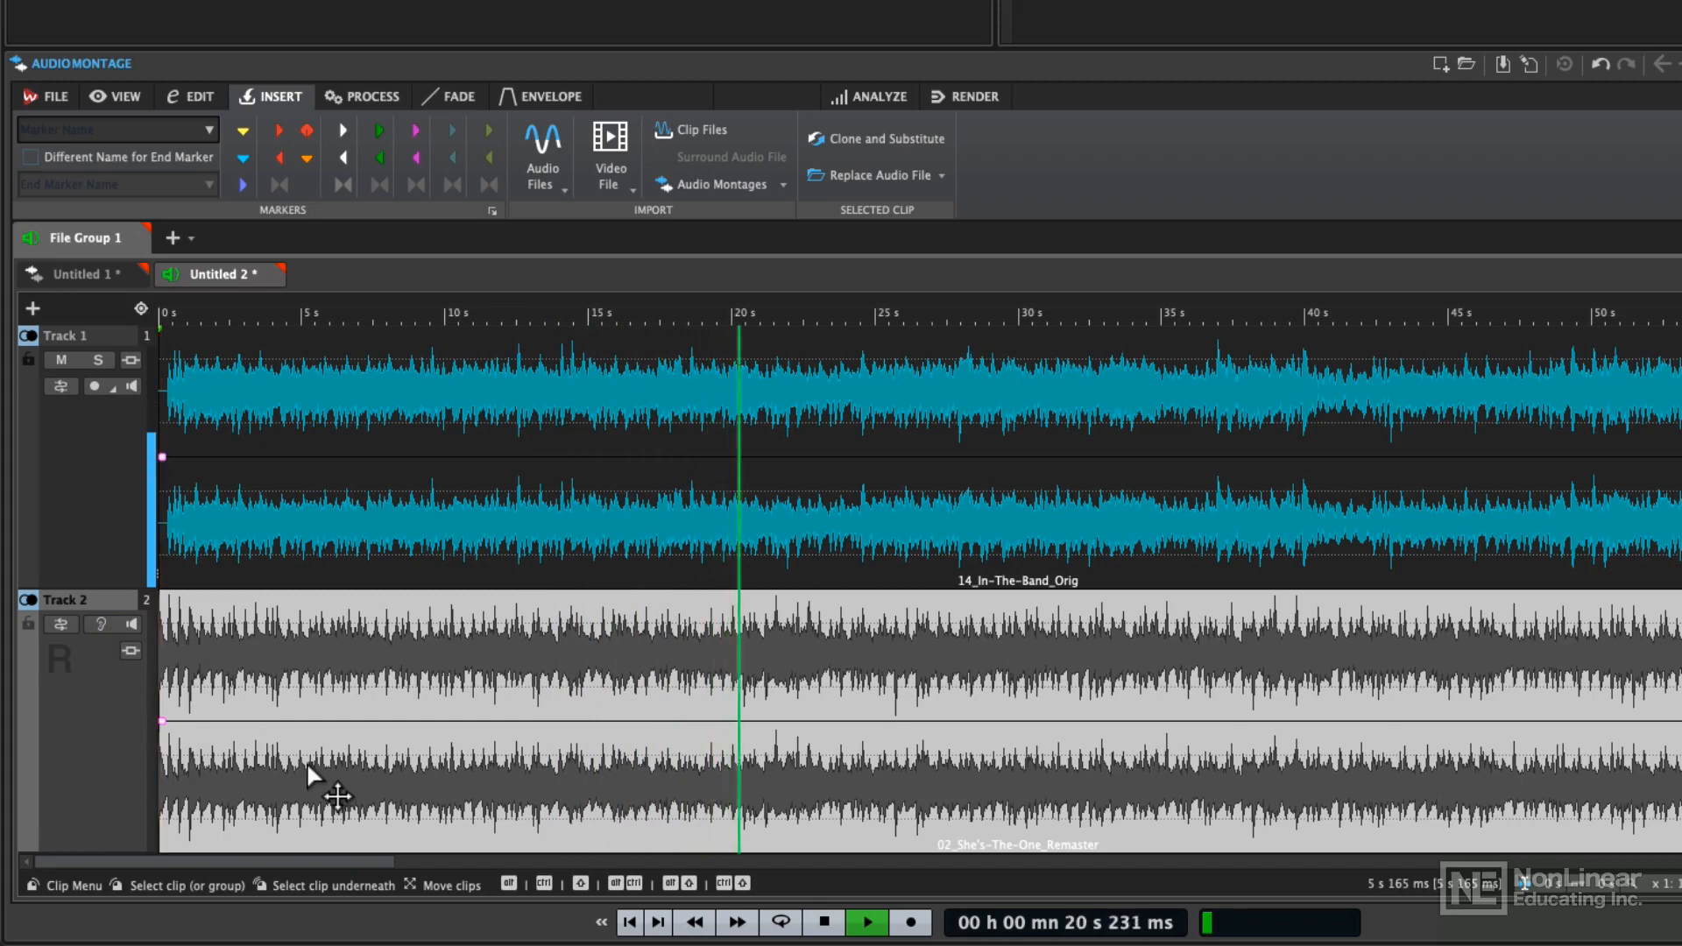
click(104, 625)
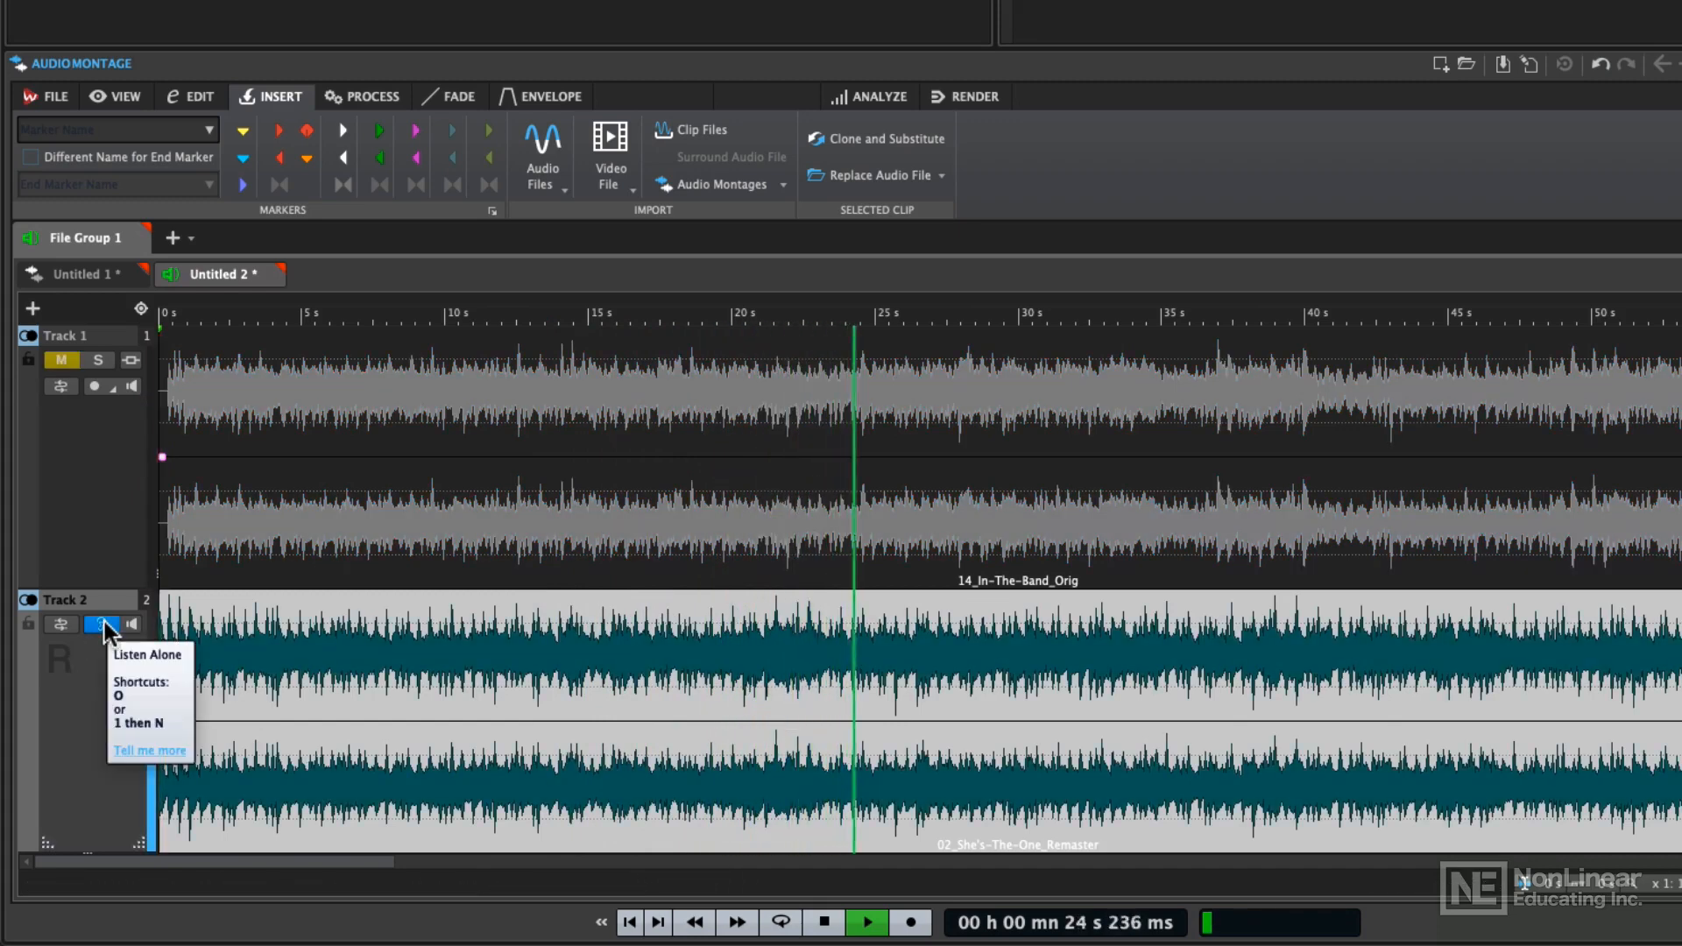
click(104, 625)
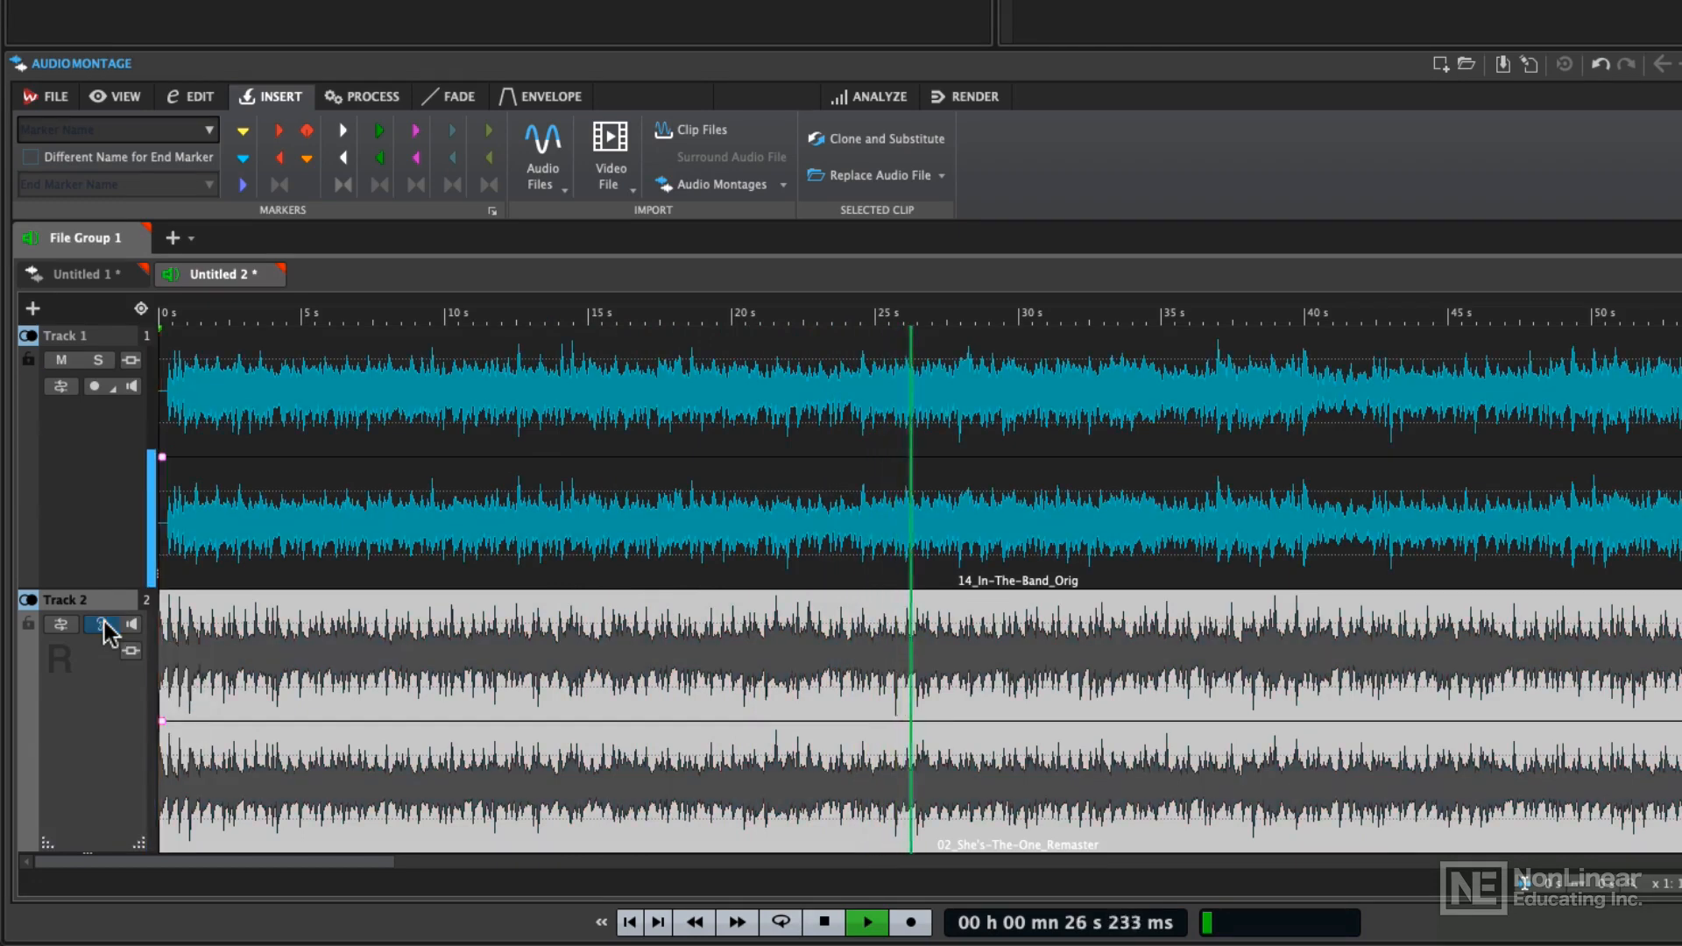
key(space)
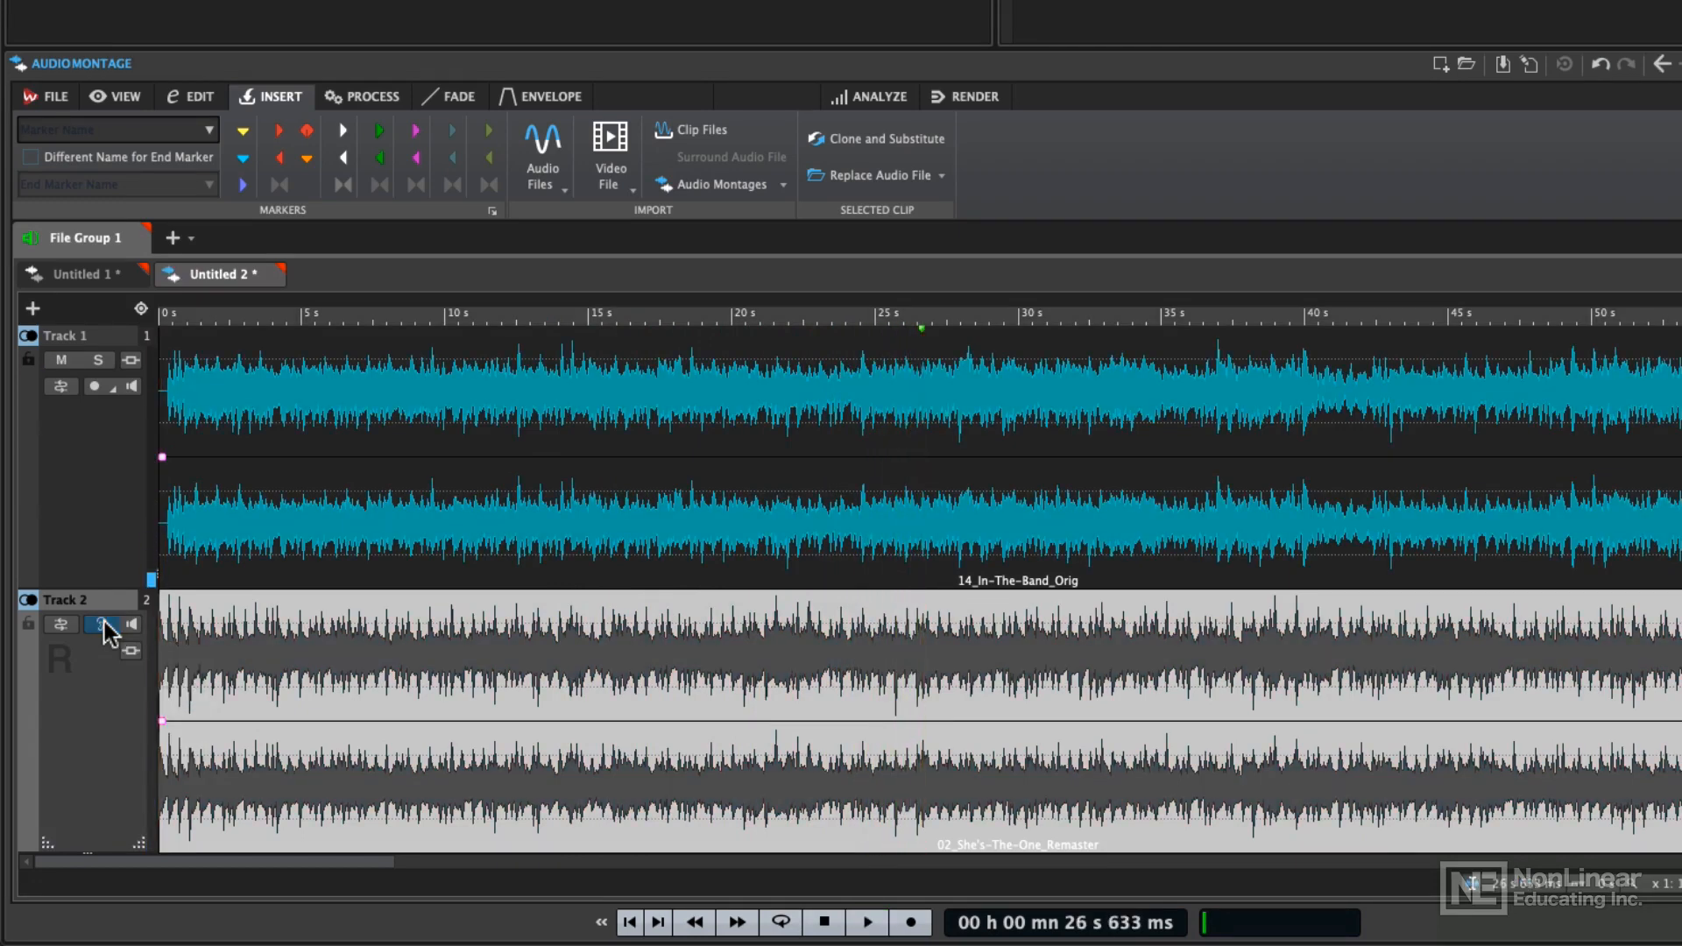